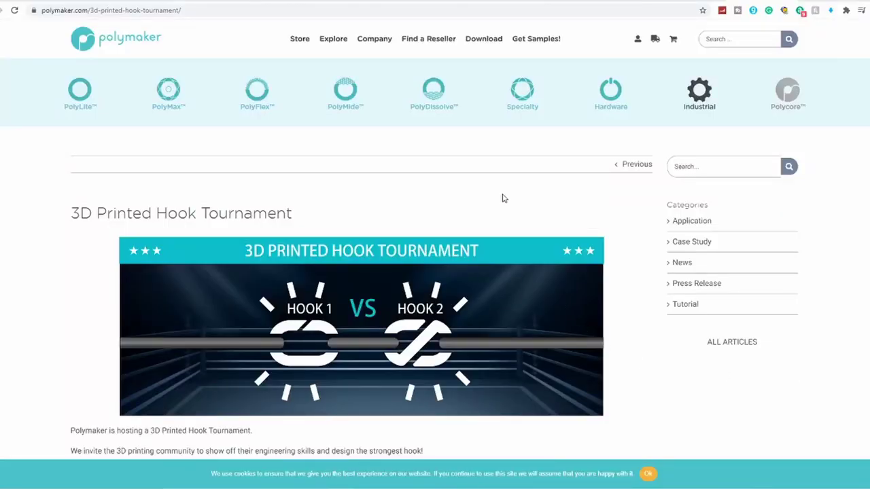
Scroll to the hook characteristics list and highlight its heading, nozzle and quick-links rules to read them.
scroll(609, 232, down, 3)
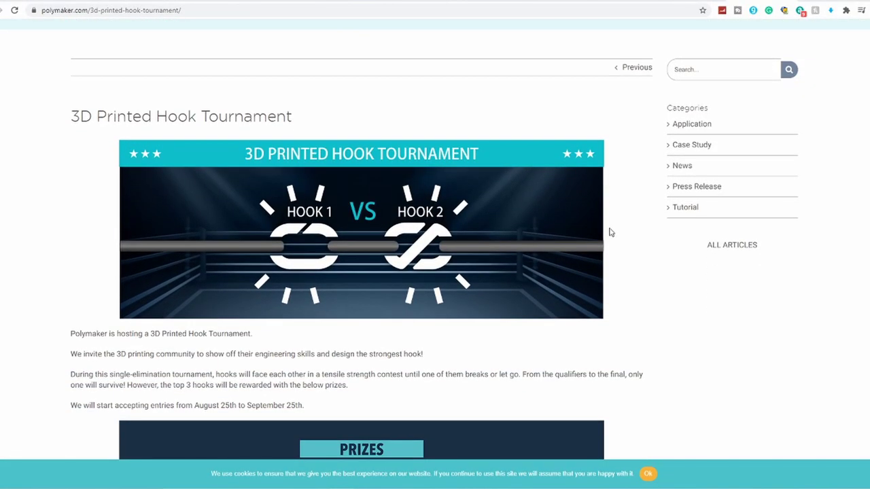
scroll(610, 232, down, 3)
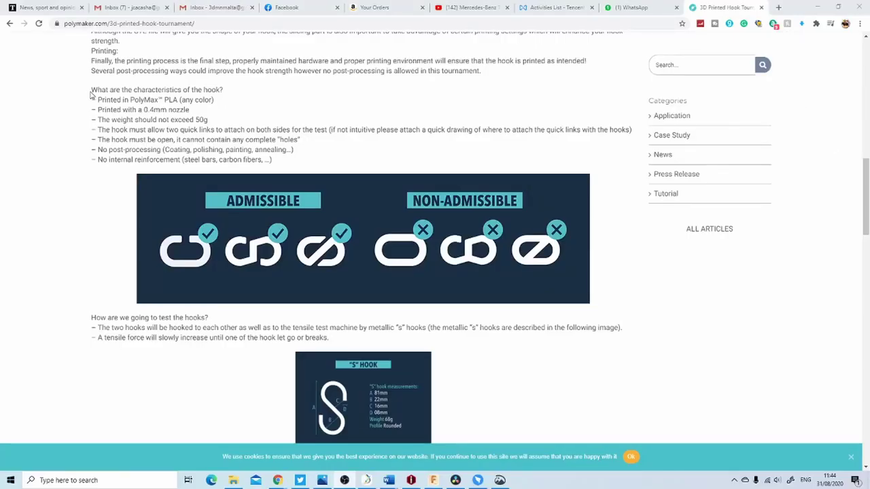
drag(91, 89, 119, 99)
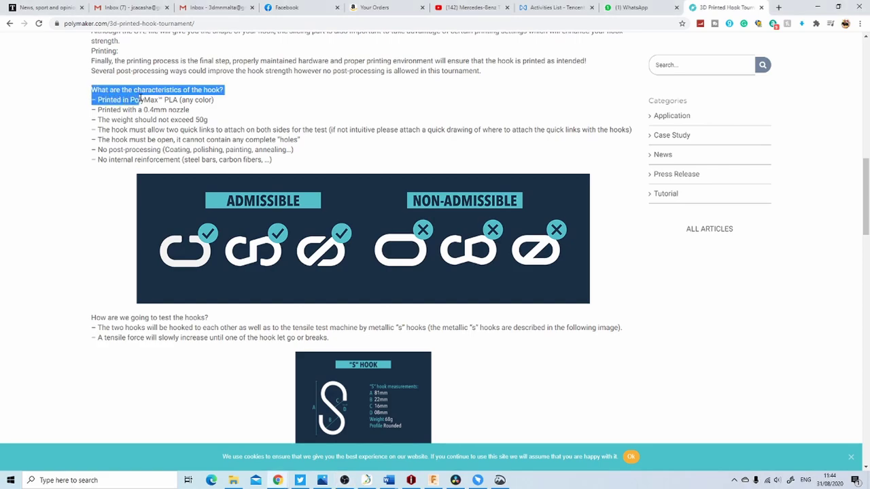
drag(231, 102, 284, 119)
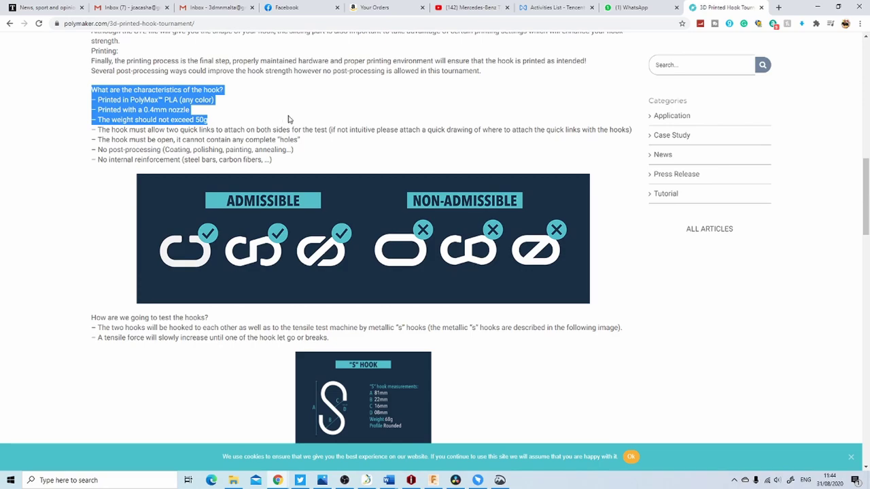
drag(379, 121, 637, 167)
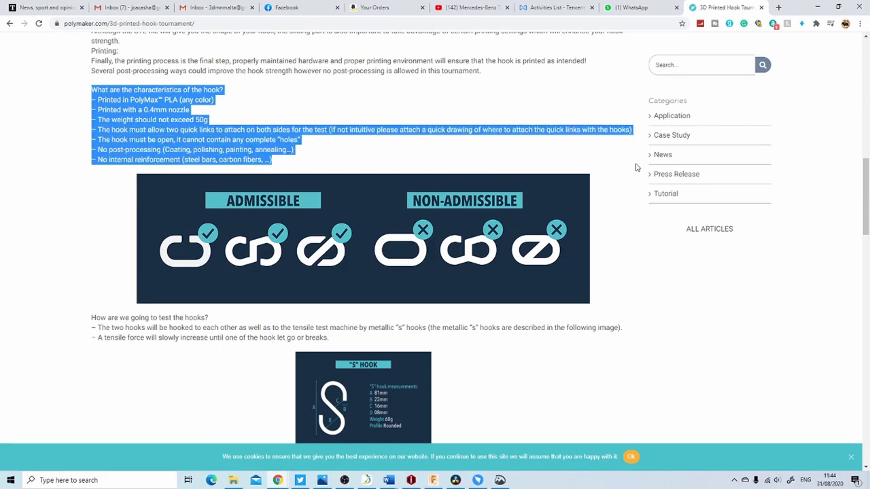
click(688, 323)
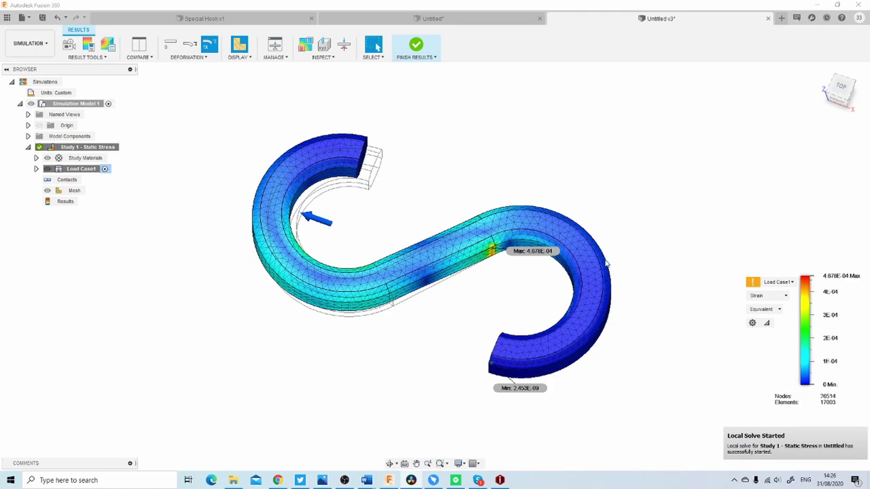
Orbit the S-hook strain result to view it from the side.
shift+middle_drag(624, 334, 652, 287)
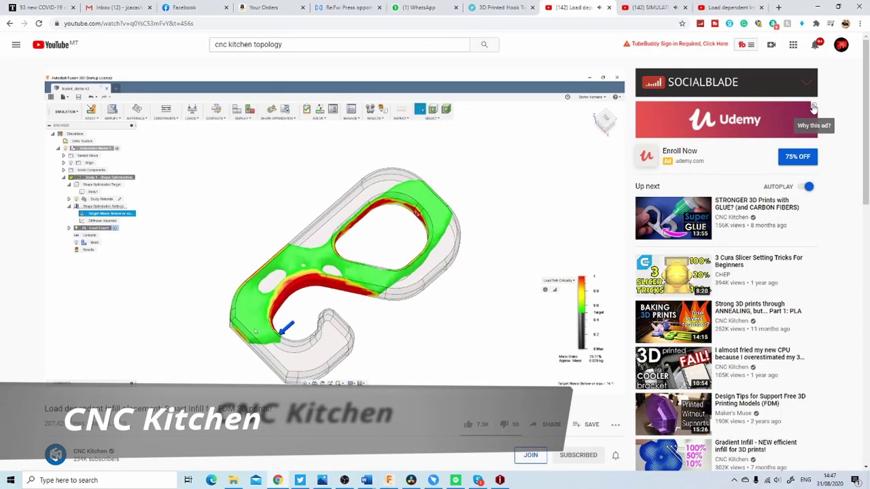
Switch to the next browser tab with the Fusion simulation video.
key(ctrl+Tab)
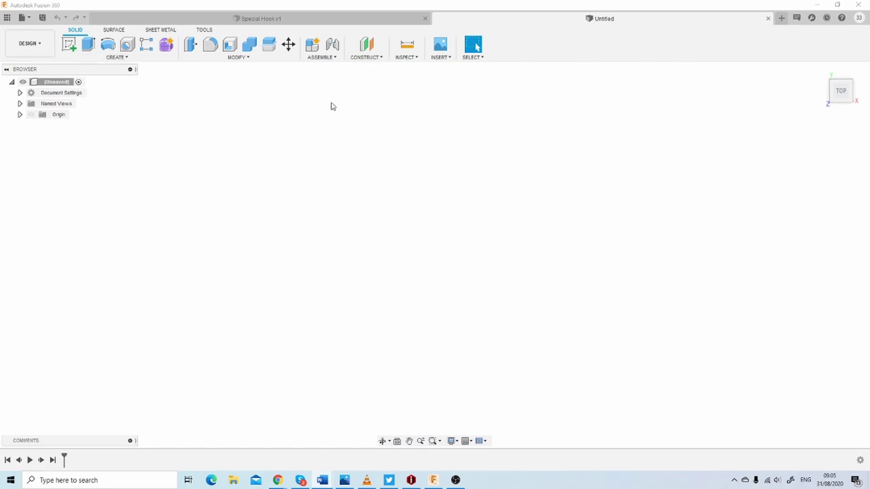
Start a sketch on the XY plane and draw a 40 mm circle at the origin.
click(69, 45)
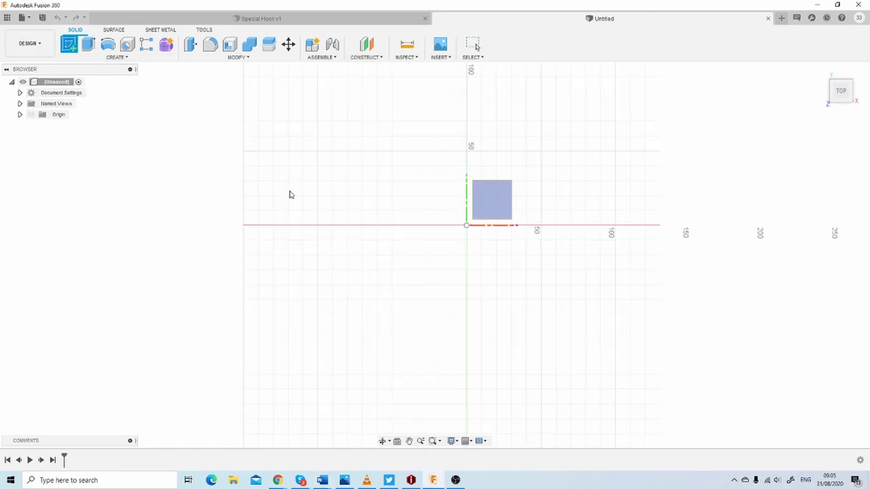
click(483, 205)
click(107, 44)
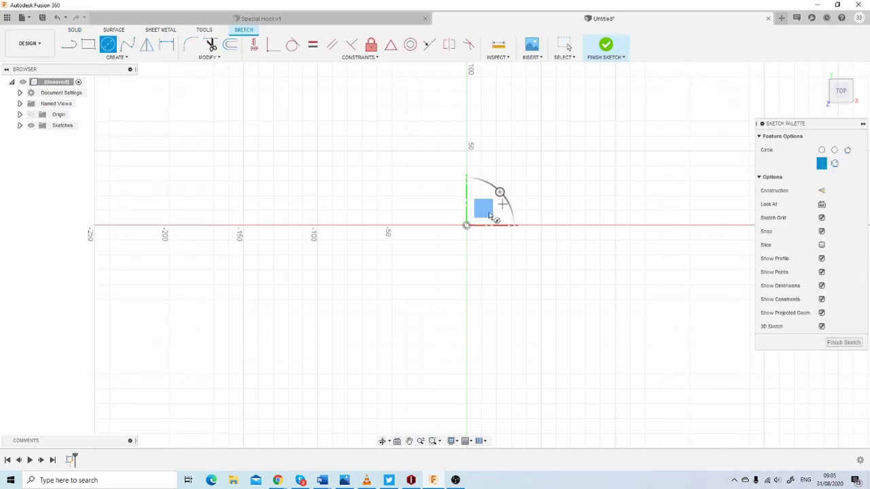
click(466, 225)
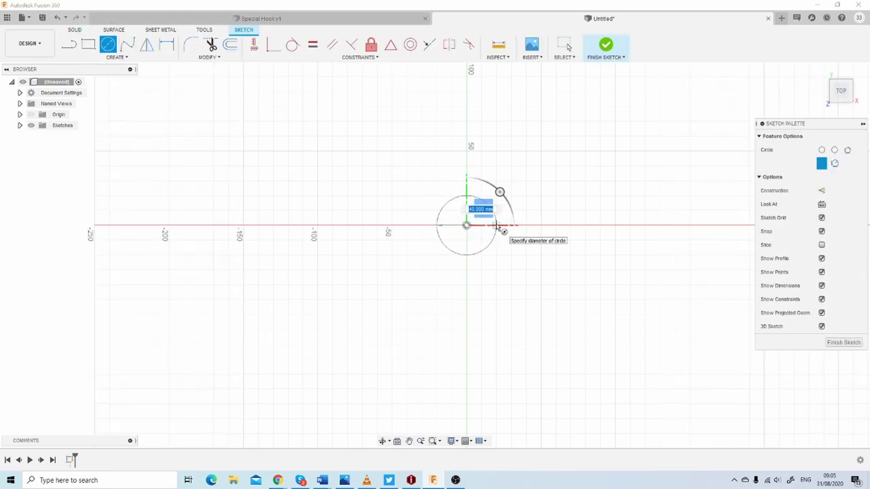
click(496, 226)
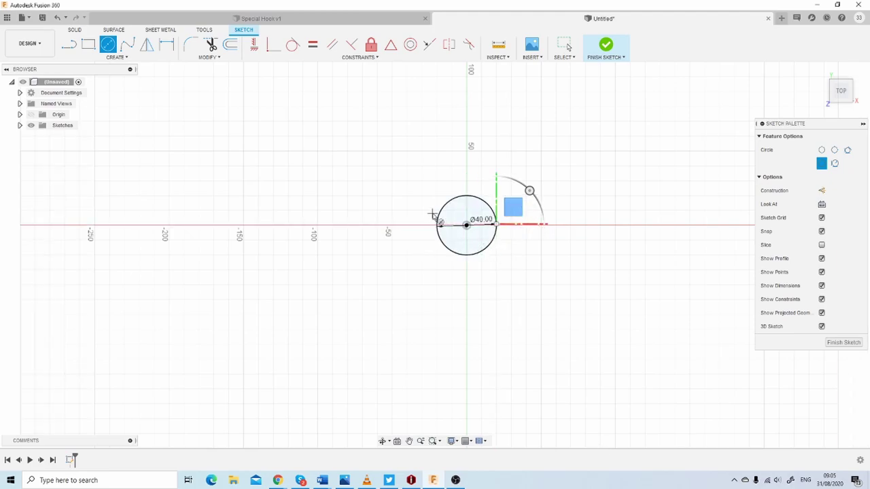
Offset the 40 mm circle outward by 14 mm.
key(o)
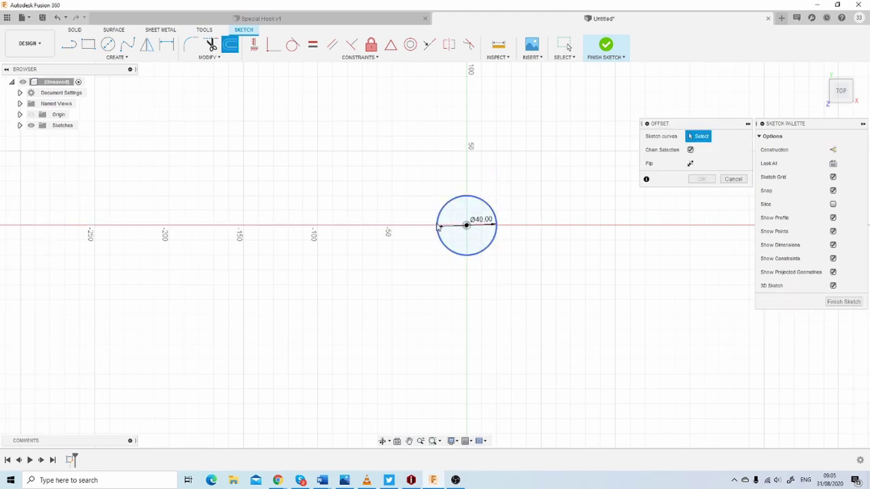
click(438, 227)
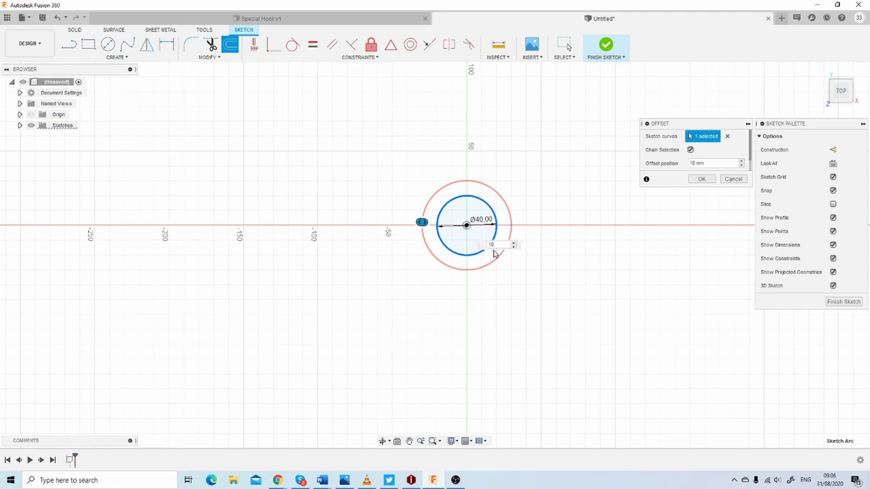
text(14)
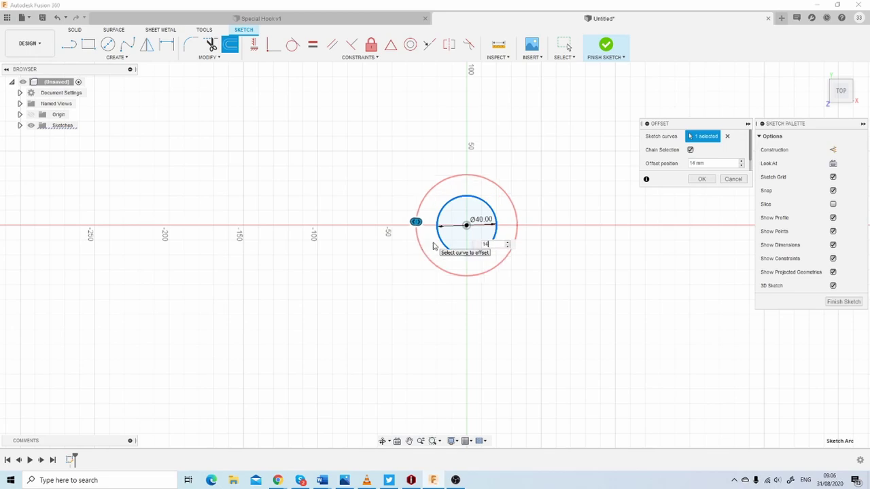
key(Return)
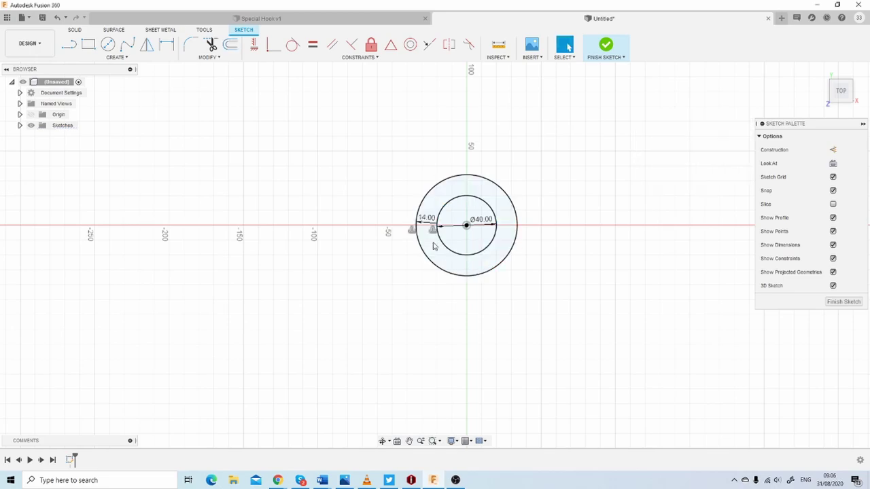
Copy both circles 70 mm to the right.
click(442, 188)
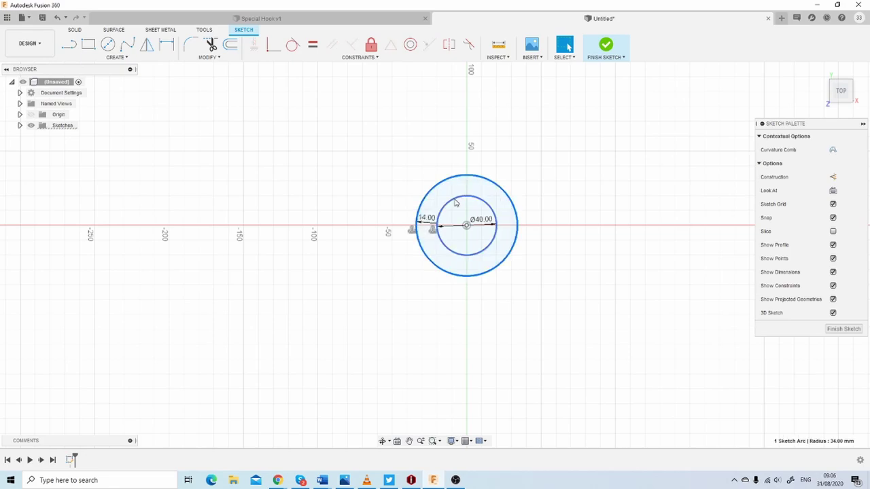
shift+click(455, 201)
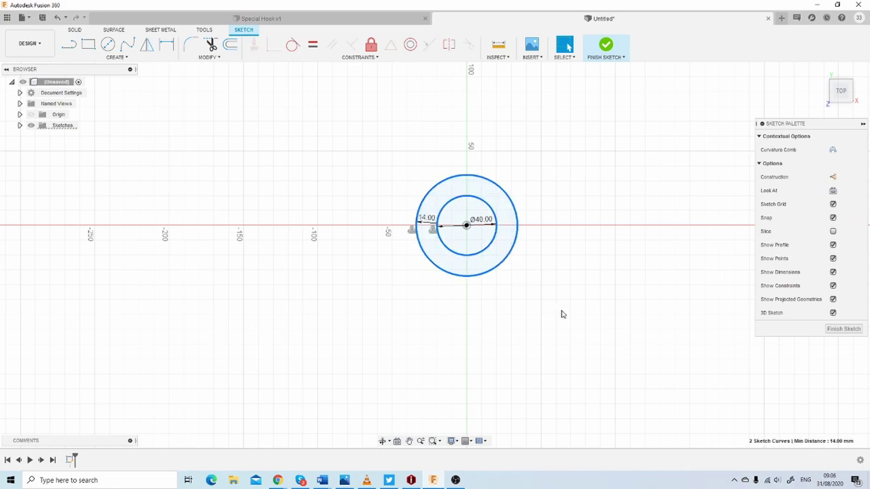
key(m)
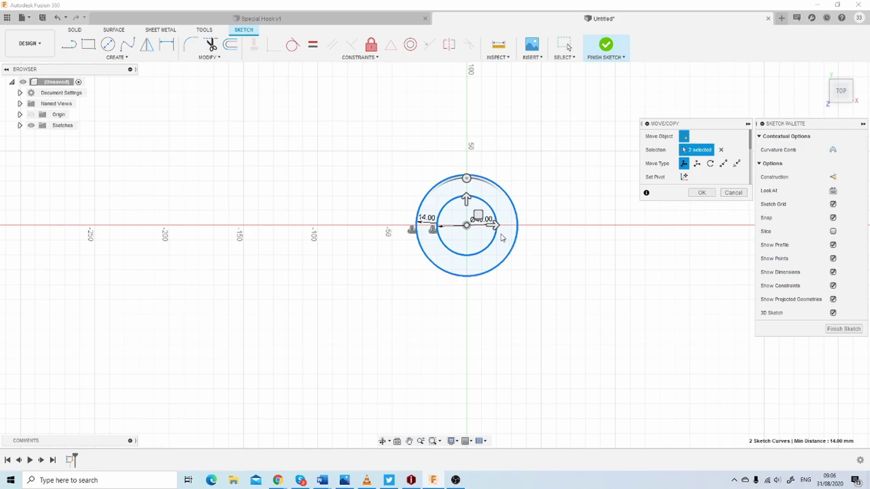
drag(496, 228, 604, 228)
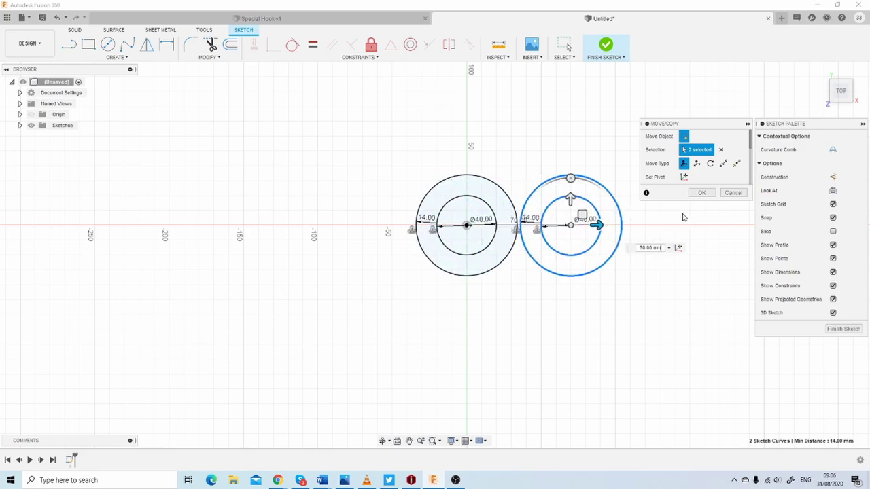
click(702, 193)
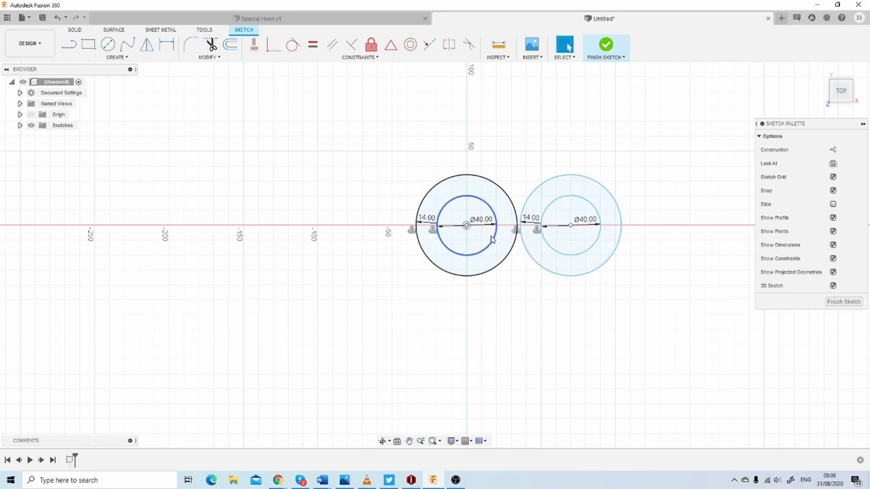
Join the two ring pairs with lines across their inner and outer tops and bottoms.
key(l)
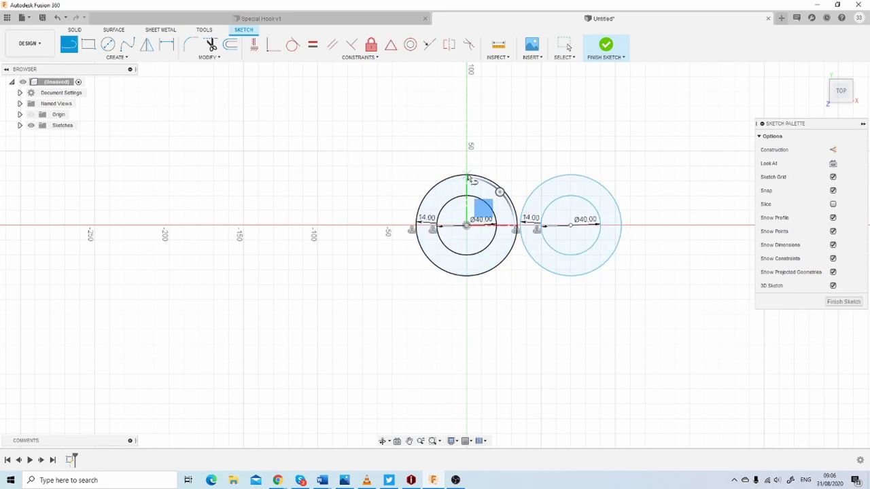
click(570, 175)
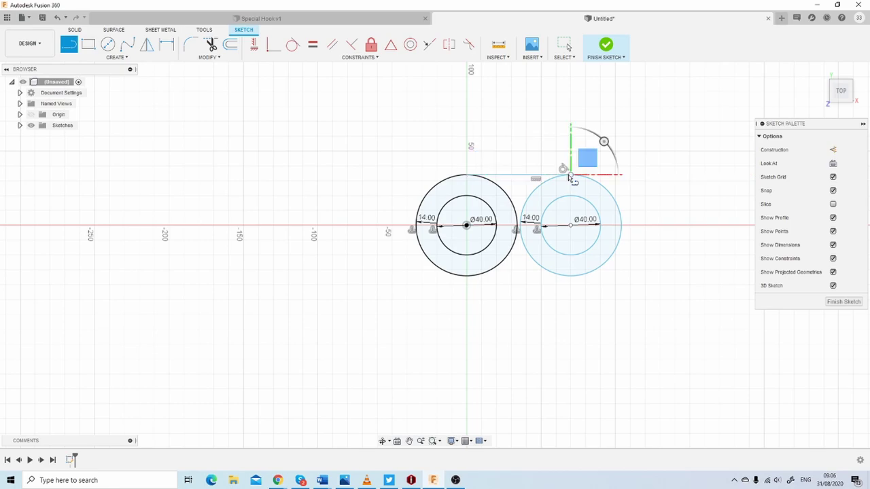
click(466, 196)
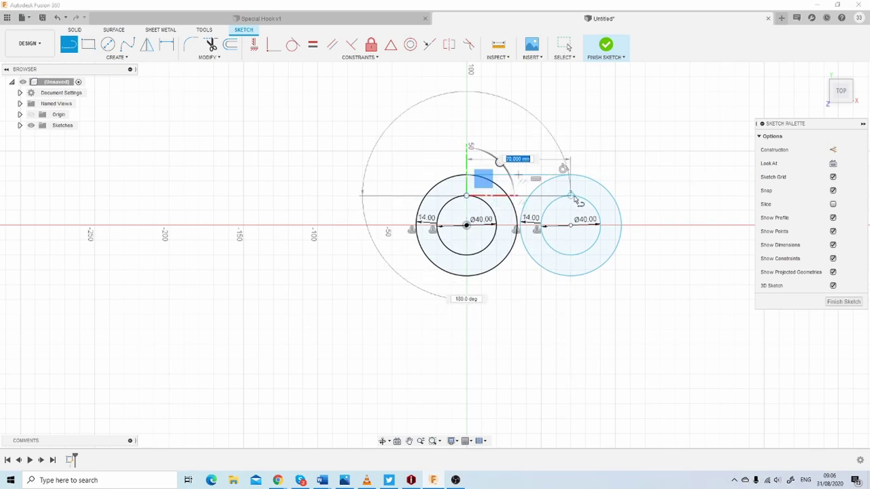
click(569, 196)
click(466, 255)
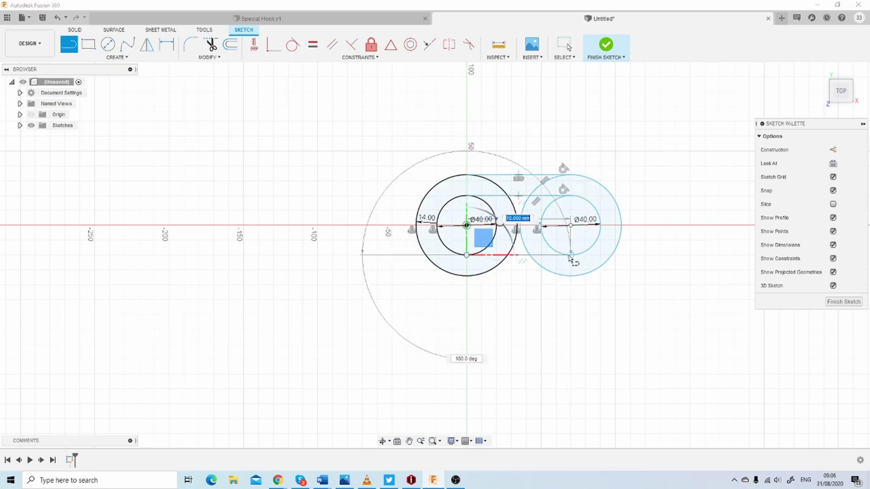
click(569, 255)
click(466, 275)
click(569, 275)
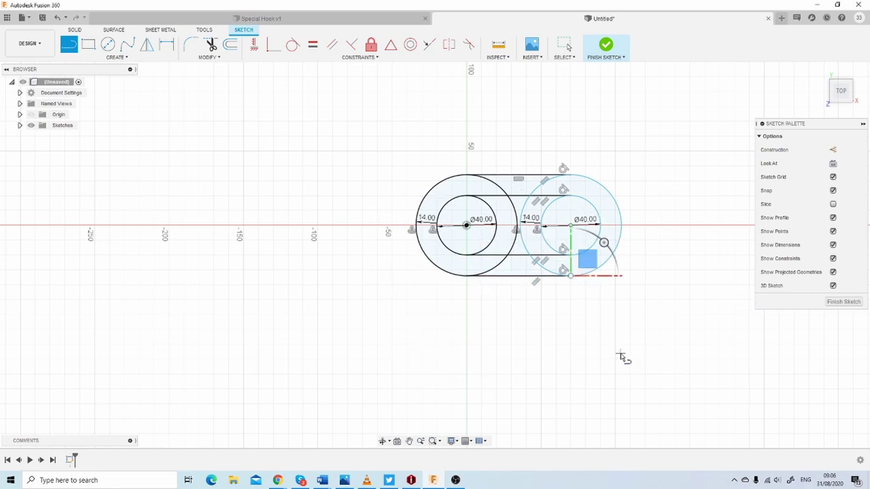
key(Escape)
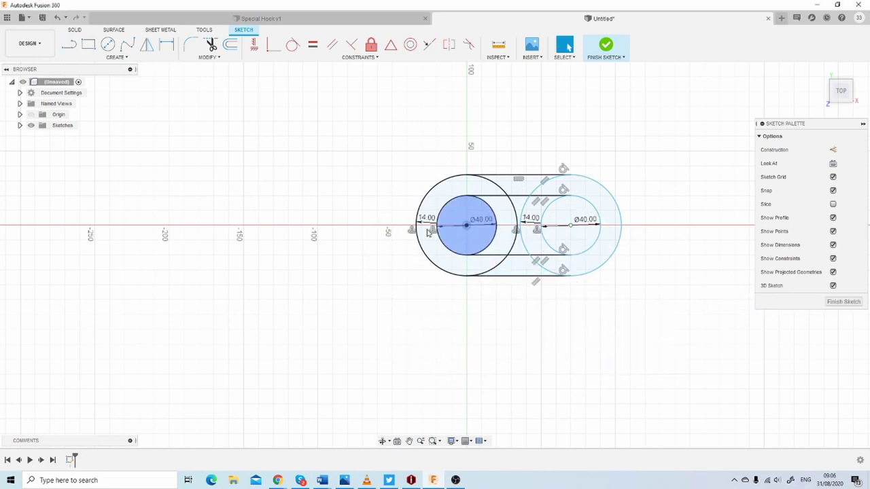
Draw a narrow gap rectangle across the lower side and finish the sketch.
click(88, 44)
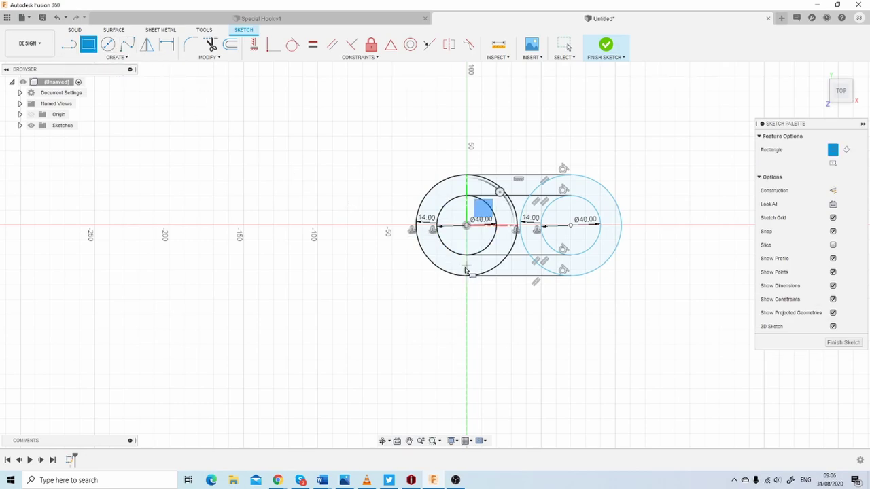
click(511, 289)
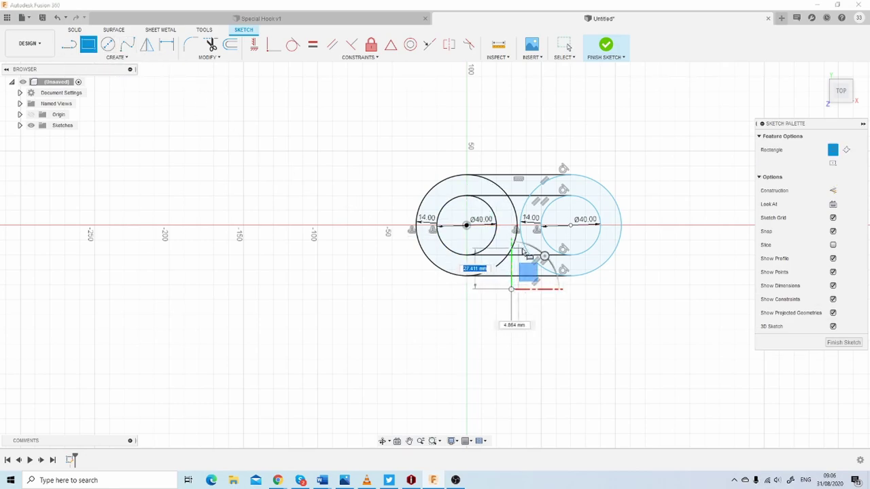
click(525, 252)
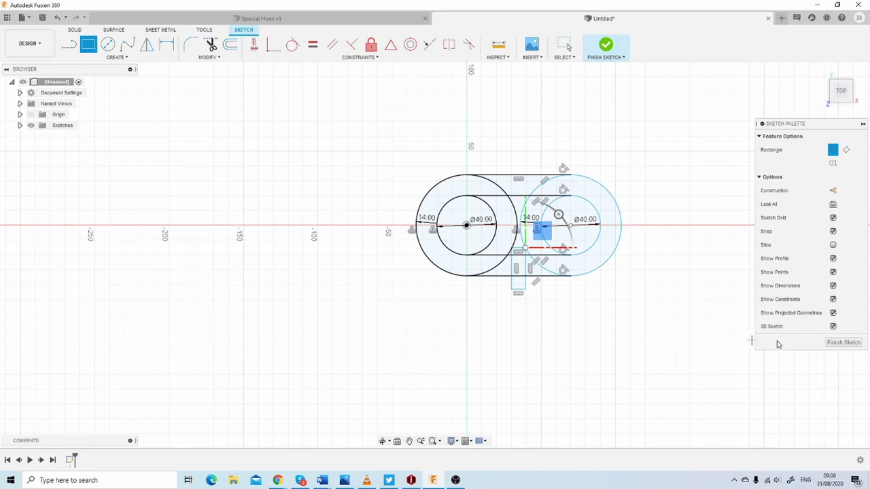
click(843, 342)
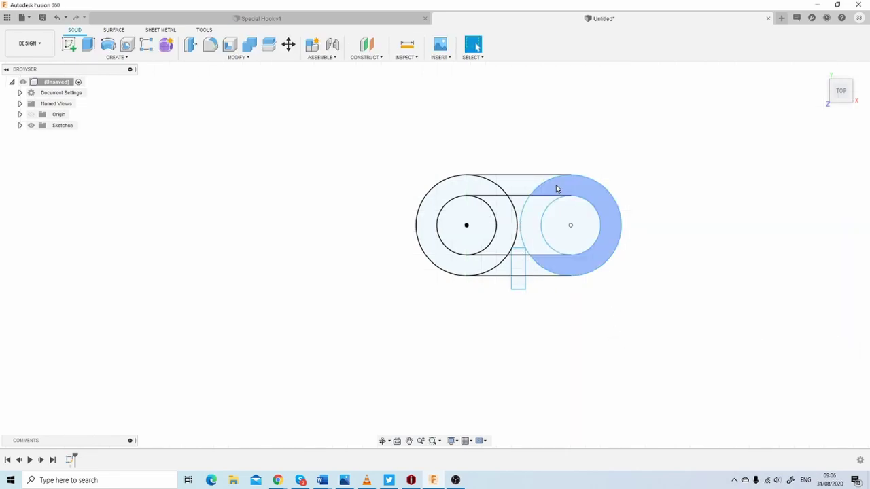
Extrude the five link profiles into a 14 mm tall solid body.
click(89, 45)
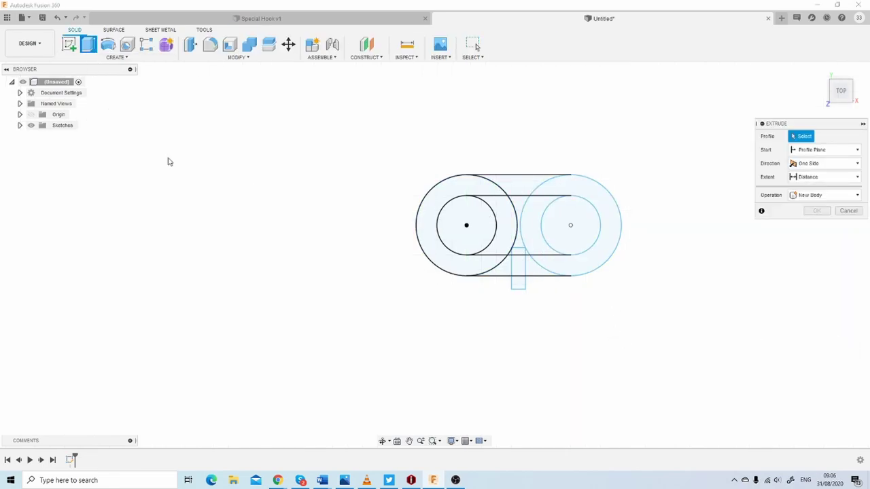
click(450, 189)
click(510, 193)
click(611, 217)
click(598, 262)
click(544, 269)
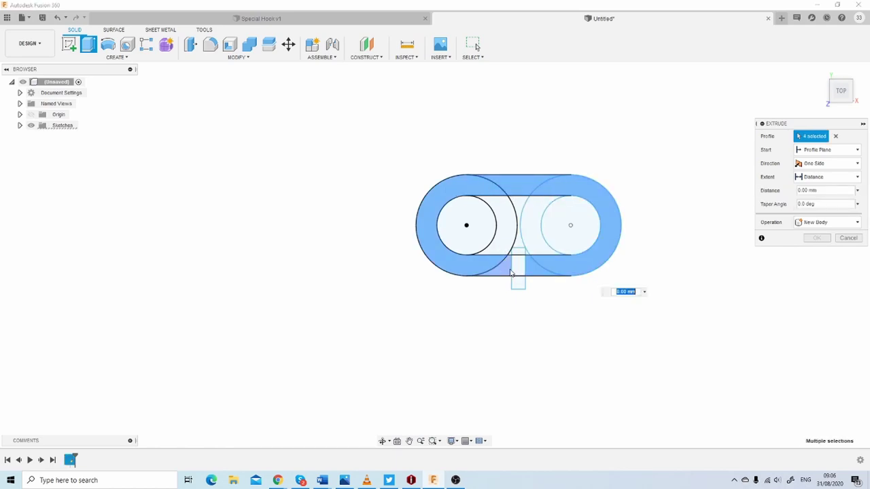
shift+middle_drag(646, 351, 667, 306)
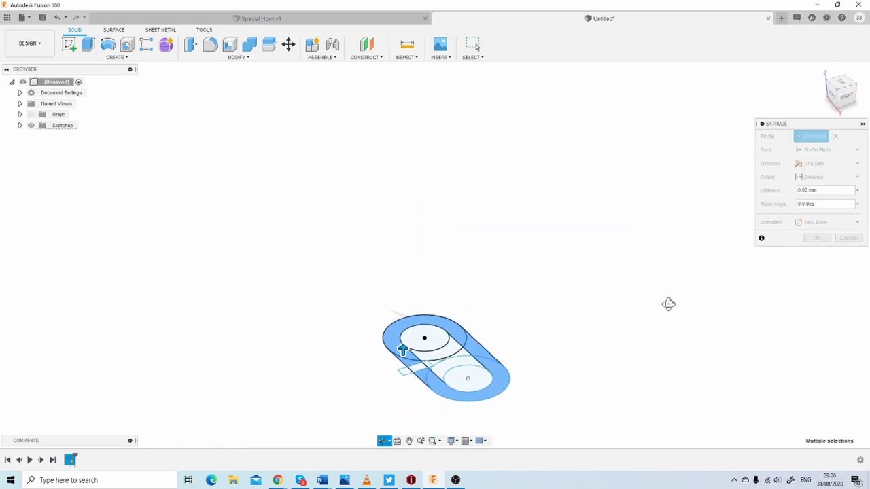
text(10)
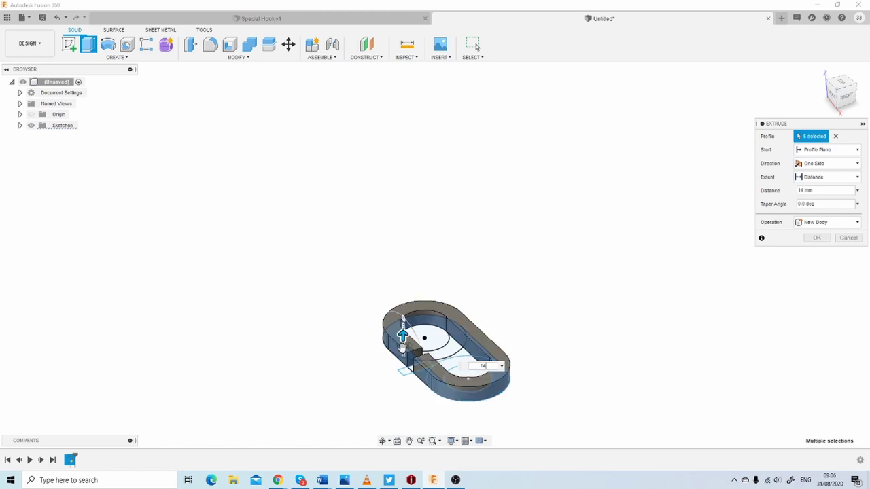
key(Return)
Centre the link and turn the view to face it from the front, then bring up the Modify menu.
middle_drag(534, 327, 557, 229)
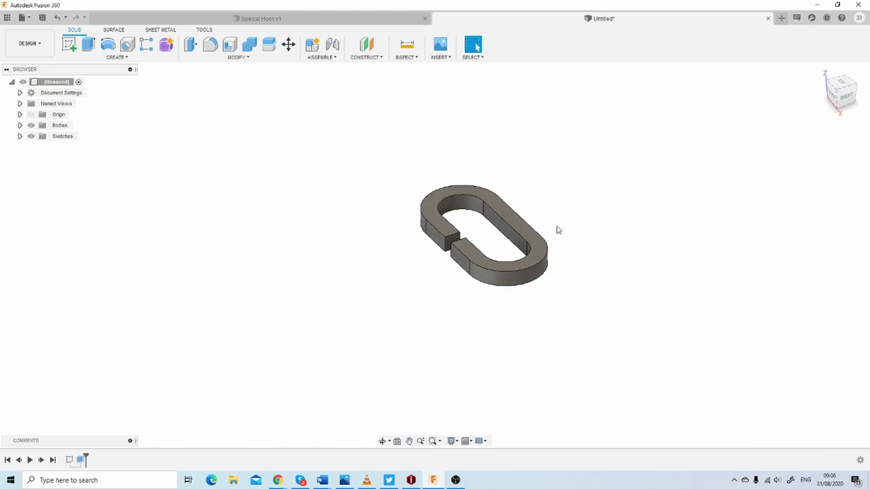
scroll(495, 252, up, 5)
shift+middle_drag(597, 368, 670, 342)
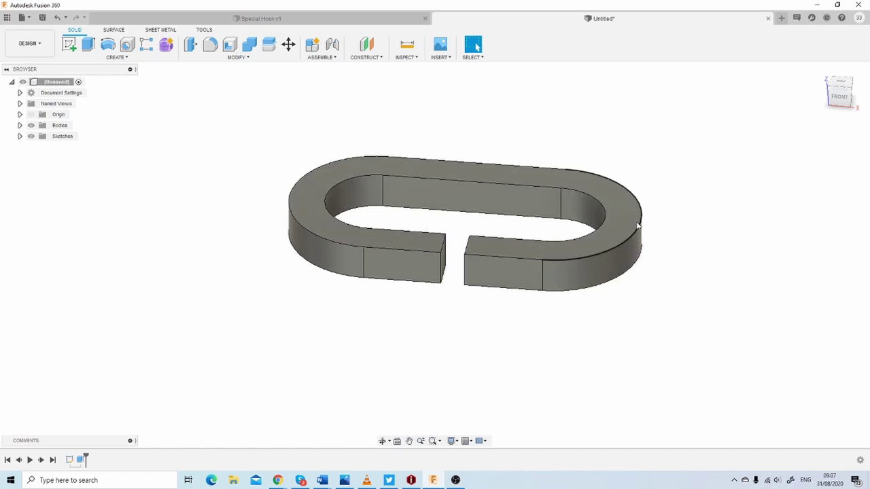
click(237, 58)
Select the link's four inner and outer top and bottom edges for a 3 mm chamfer.
click(203, 88)
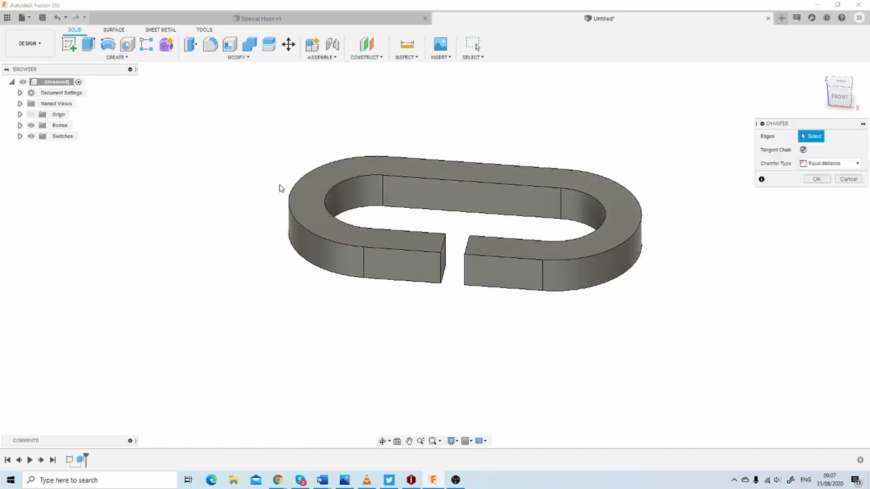
click(330, 193)
click(419, 160)
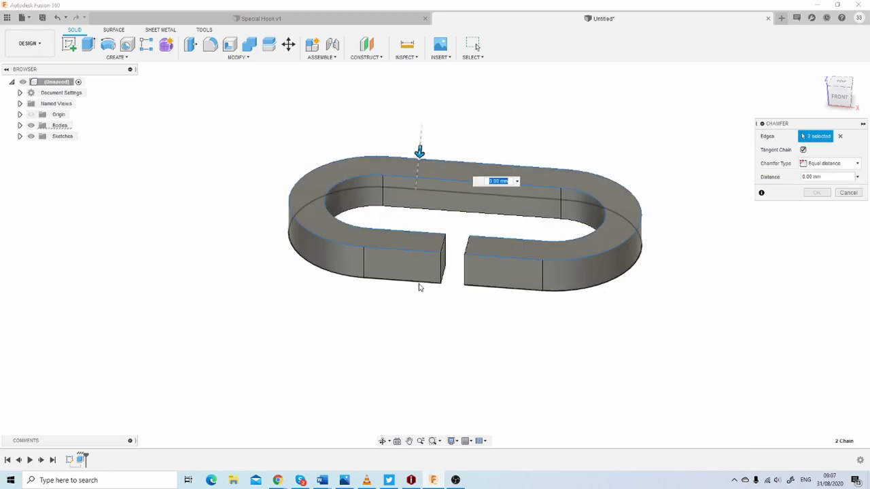
click(419, 282)
click(455, 216)
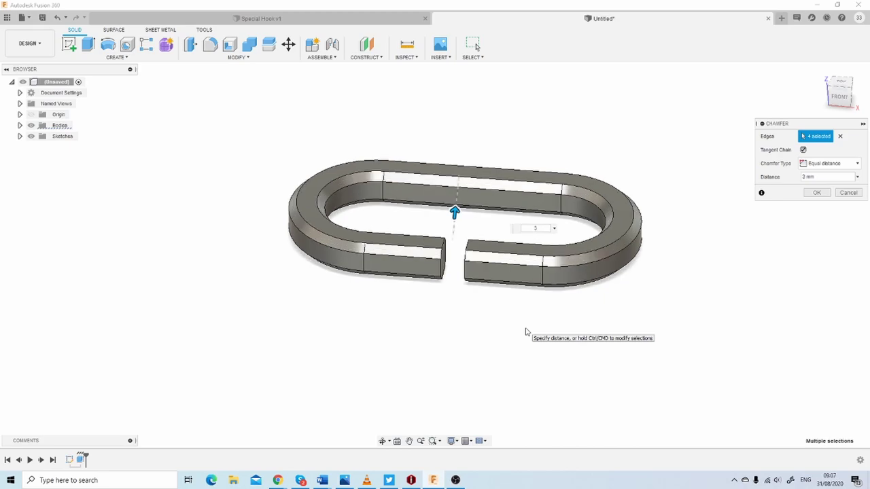
Cancel the chamfer, orbit toward a top view and start a new empty design.
key(Escape)
mouse_move(524, 331)
shift+middle_down()
mouse_move(574, 420)
mouse_move(578, 369)
shift+middle_up()
key(ctrl+n)
Start a sketch on the XY plane and place a circle at the origin.
click(70, 48)
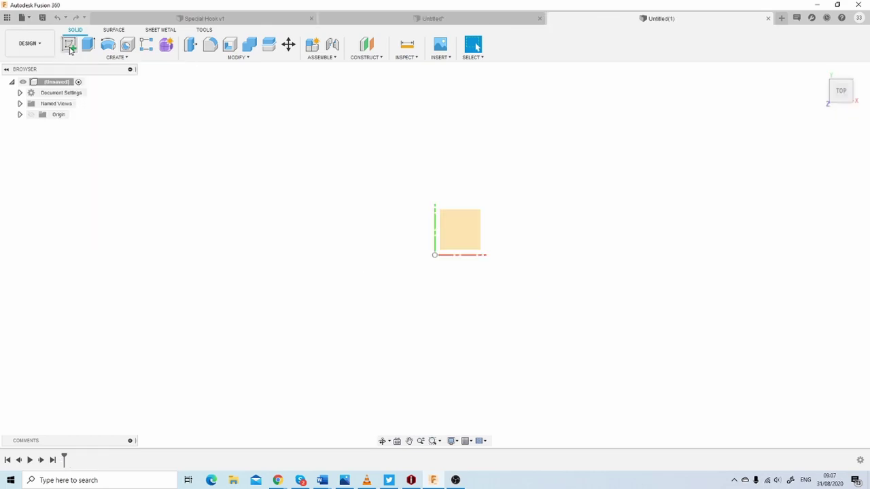
click(467, 242)
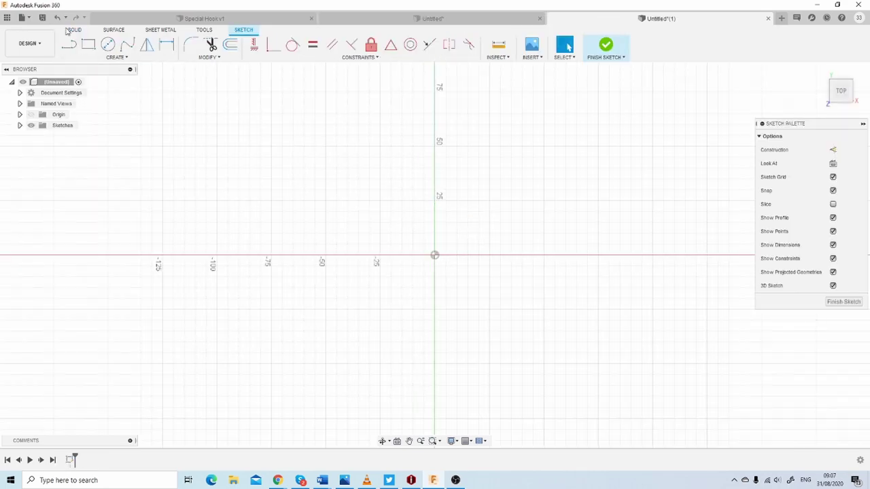
click(108, 44)
click(435, 256)
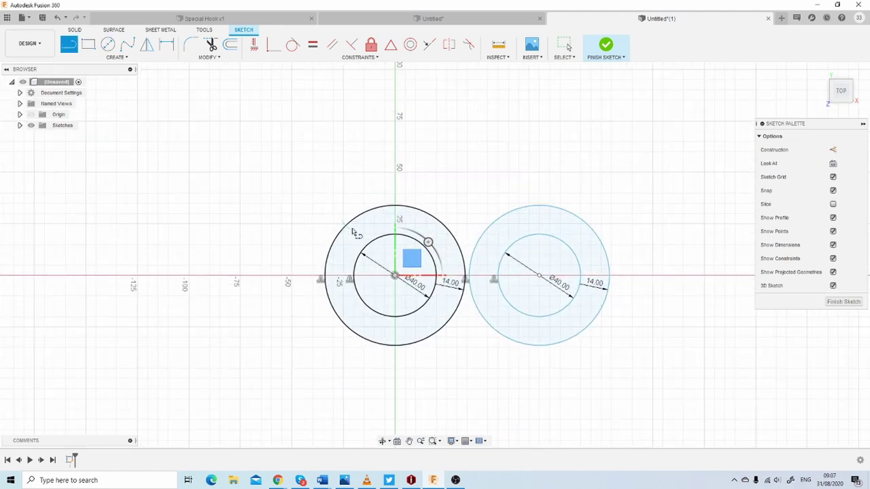
scroll(516, 210, up, 2)
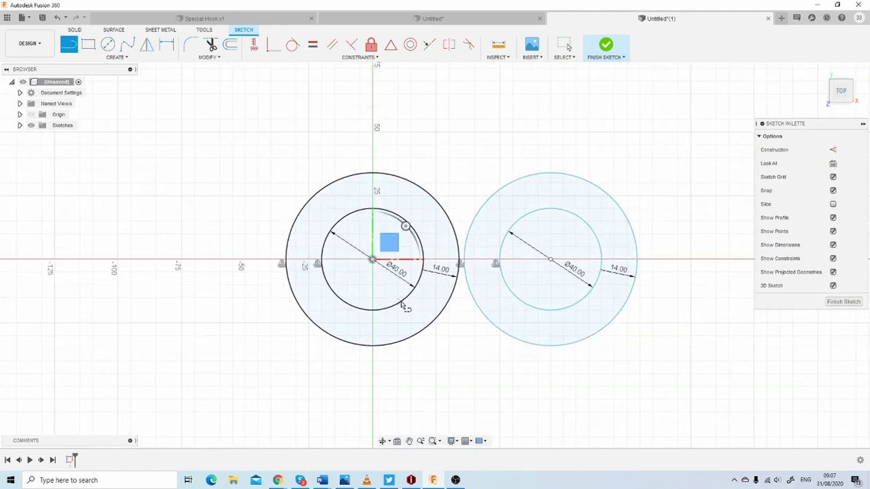
Draw two diagonal lines linking the left and right ring circles.
click(399, 301)
click(485, 203)
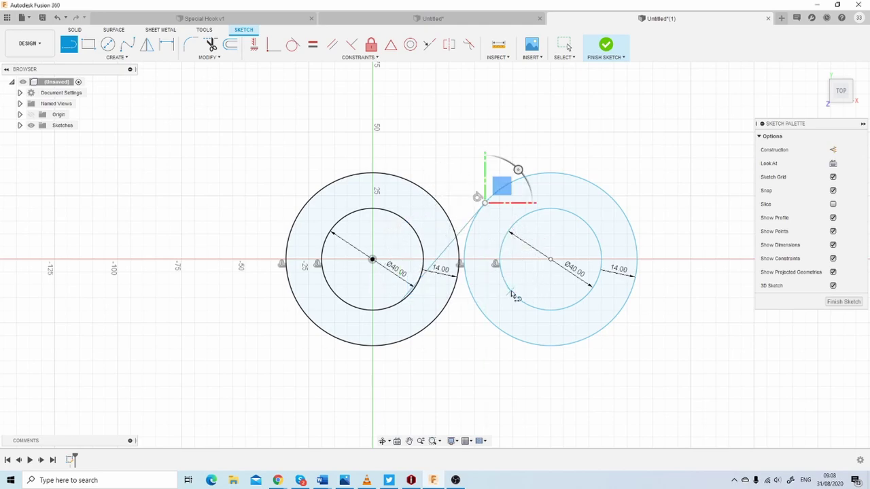
click(422, 332)
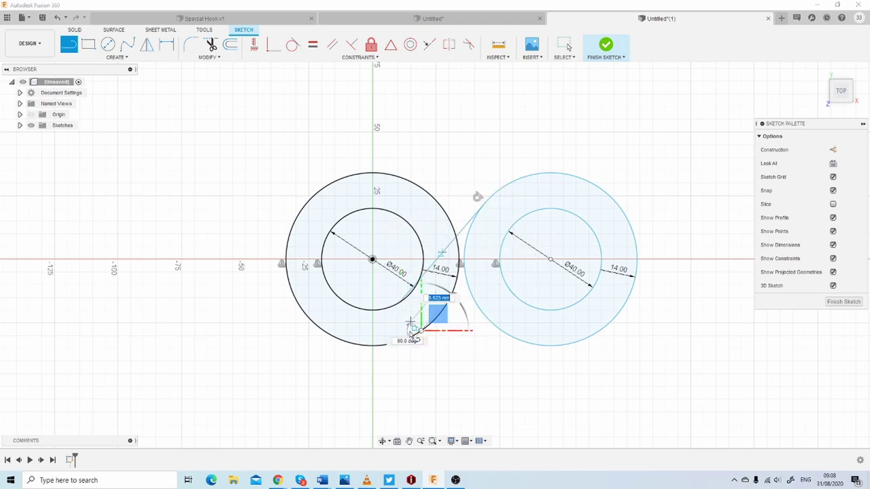
click(511, 231)
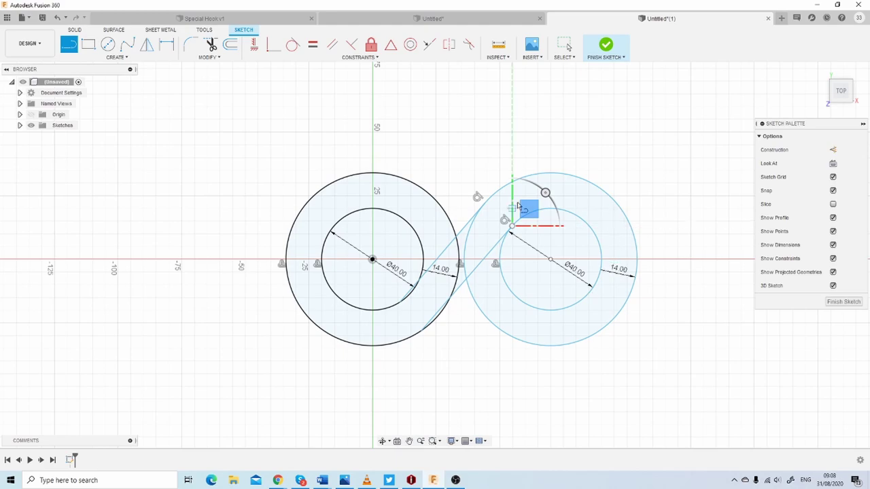
key(Escape)
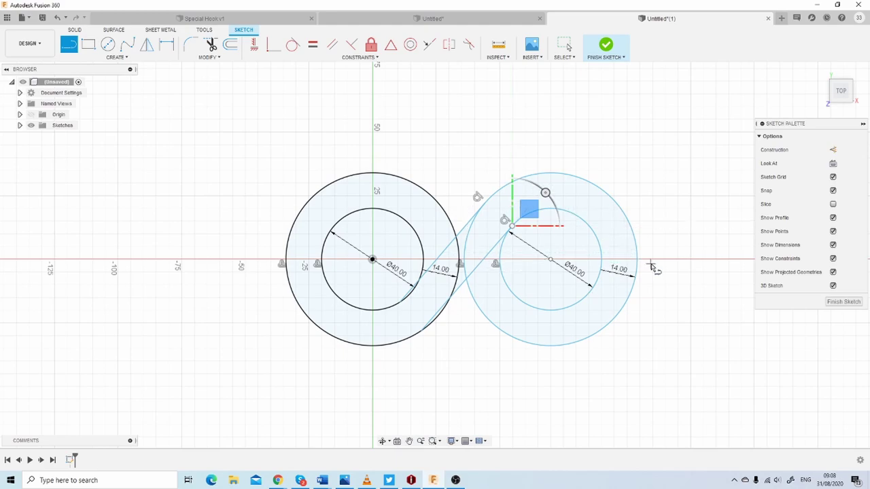
Make the two diagonal lines tangent to the inner and outer circles.
click(293, 49)
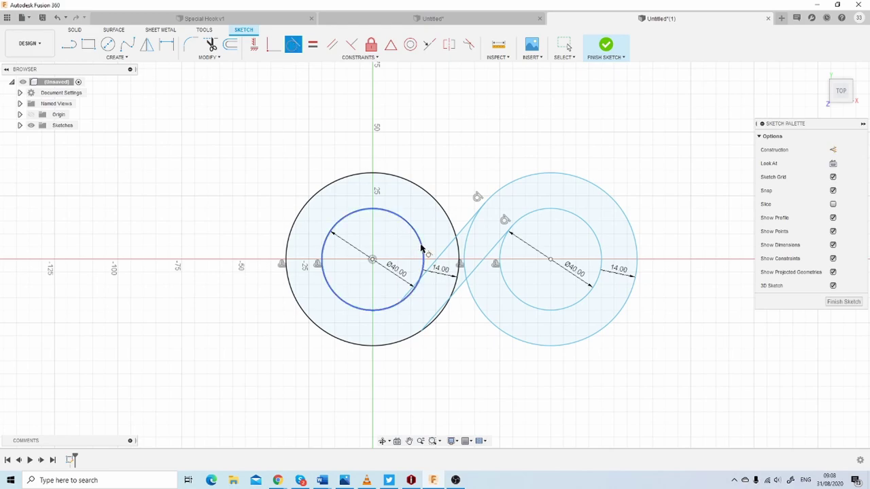
click(424, 267)
click(428, 271)
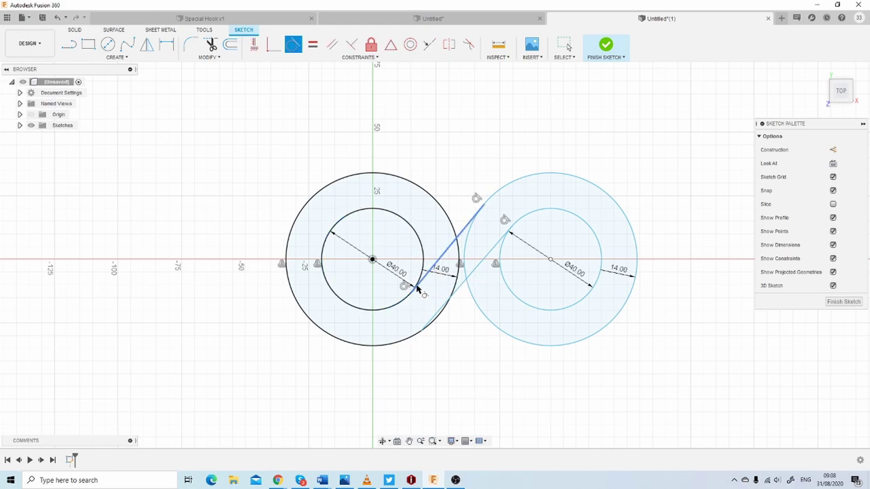
click(505, 188)
click(456, 298)
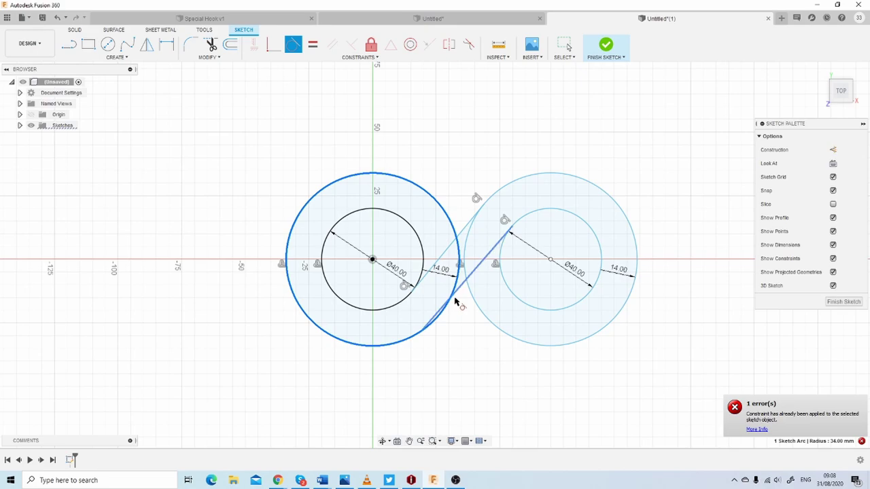
click(458, 294)
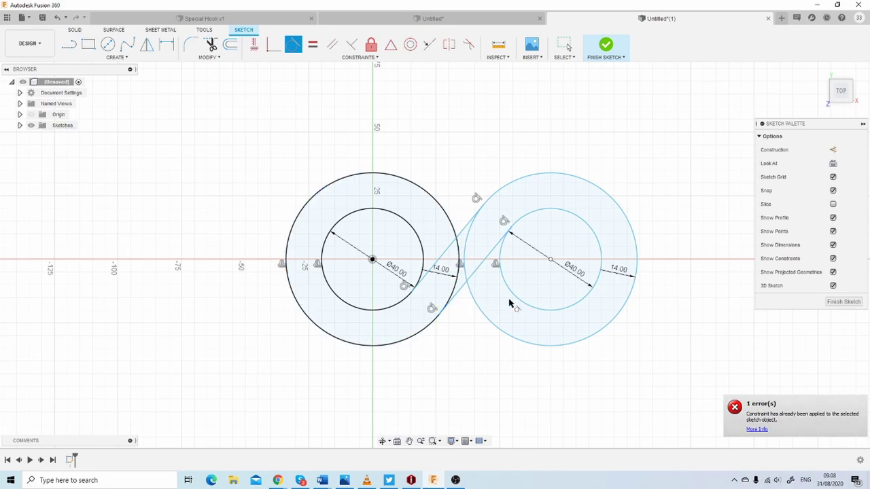
click(523, 219)
click(500, 242)
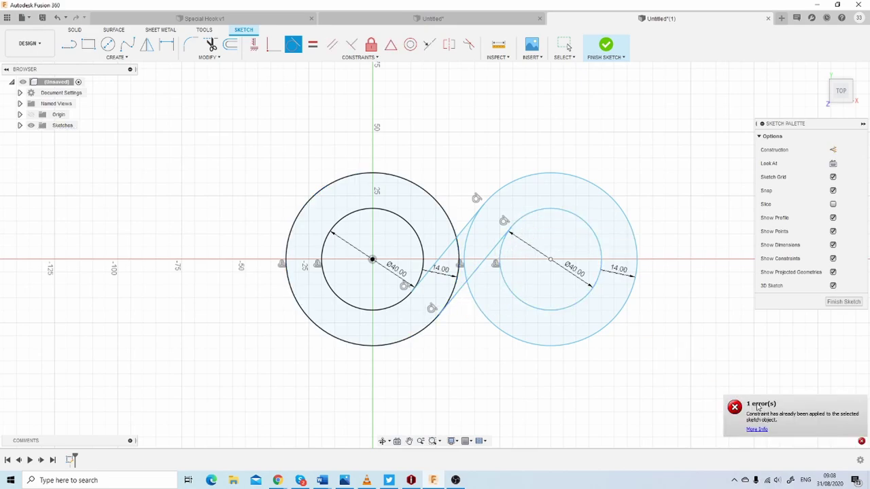
key(Escape)
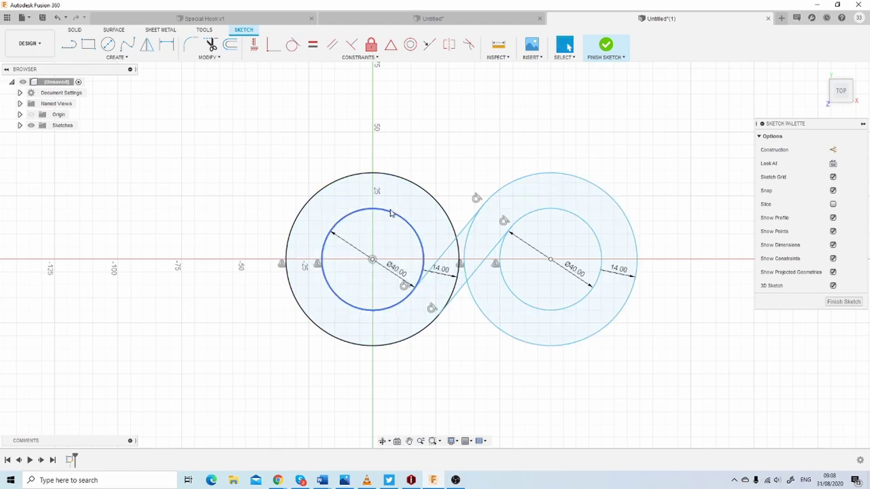
Add vertical lines from each circle's centre, 25 mm on the left, and finish the sketch.
key(l)
click(372, 196)
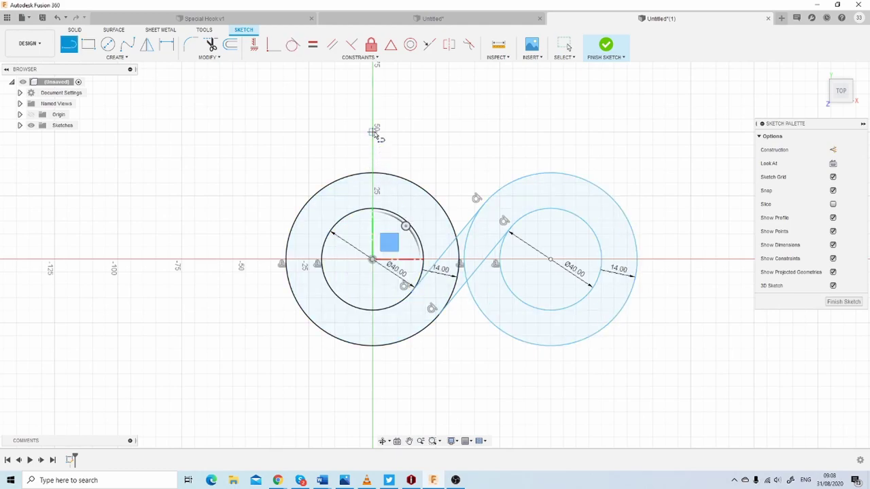
key(Return)
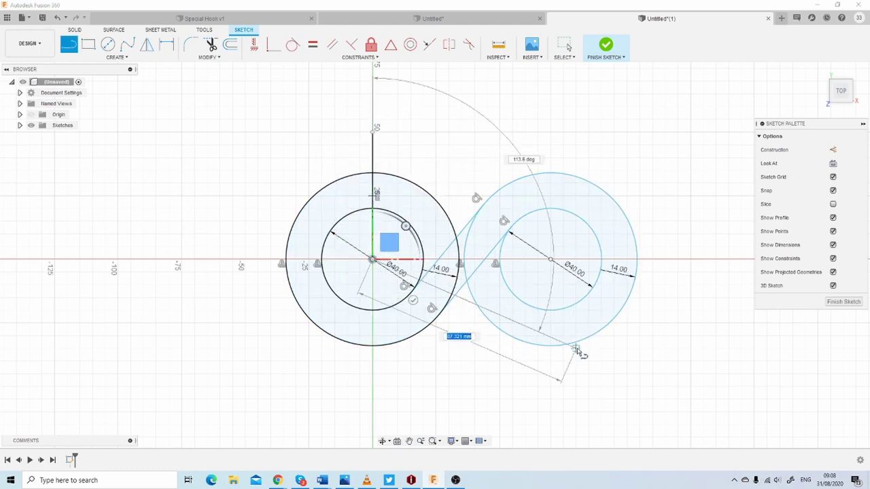
click(550, 261)
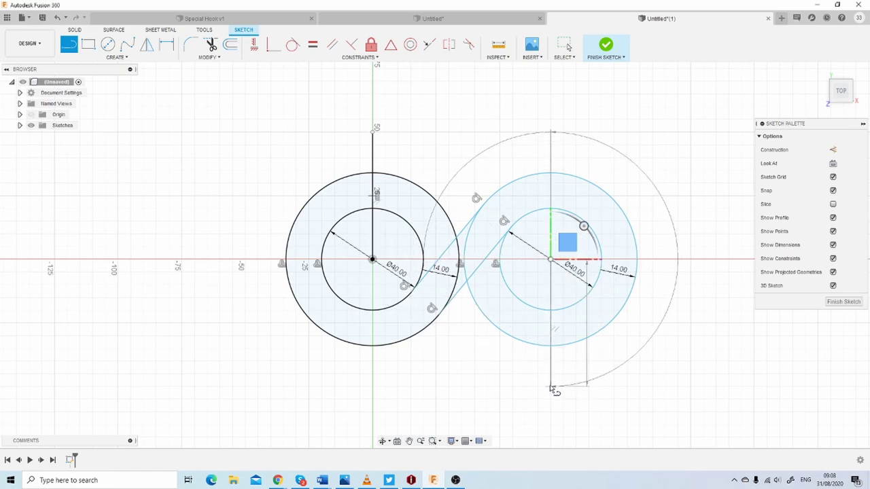
click(551, 388)
click(583, 353)
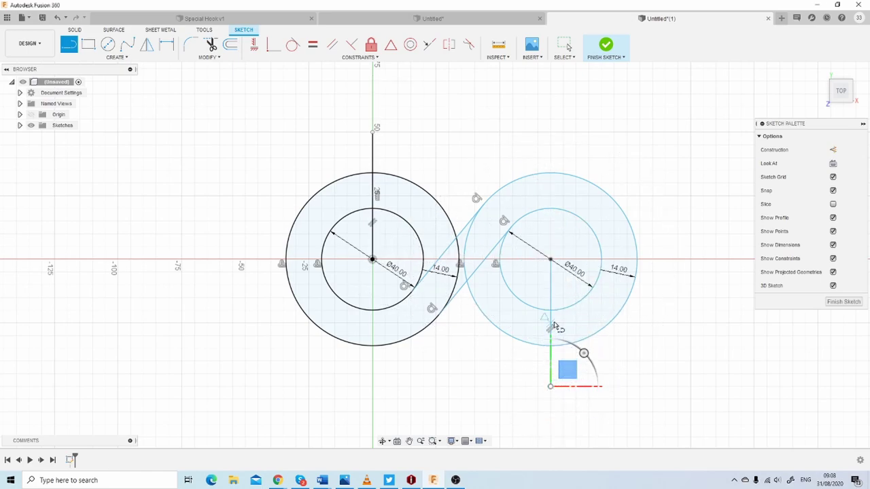
click(842, 301)
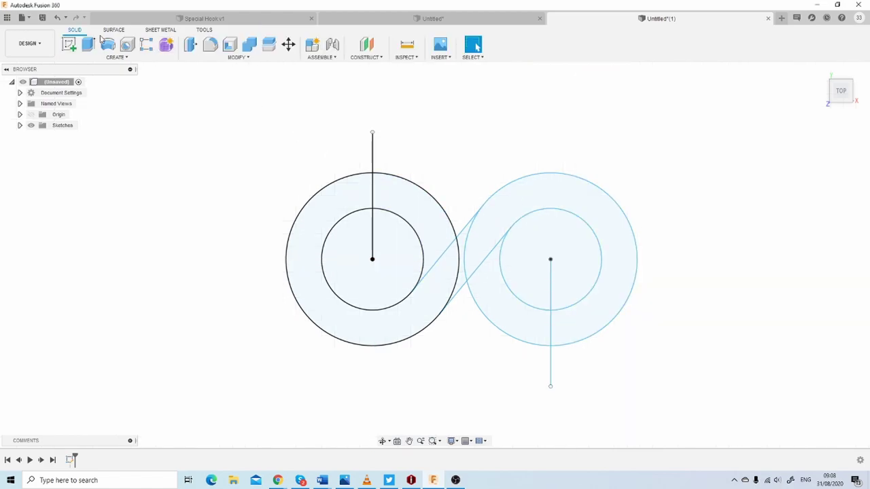
Extrude the left ring, diagonal band and right ring profiles into the S-hook body.
click(88, 45)
click(326, 207)
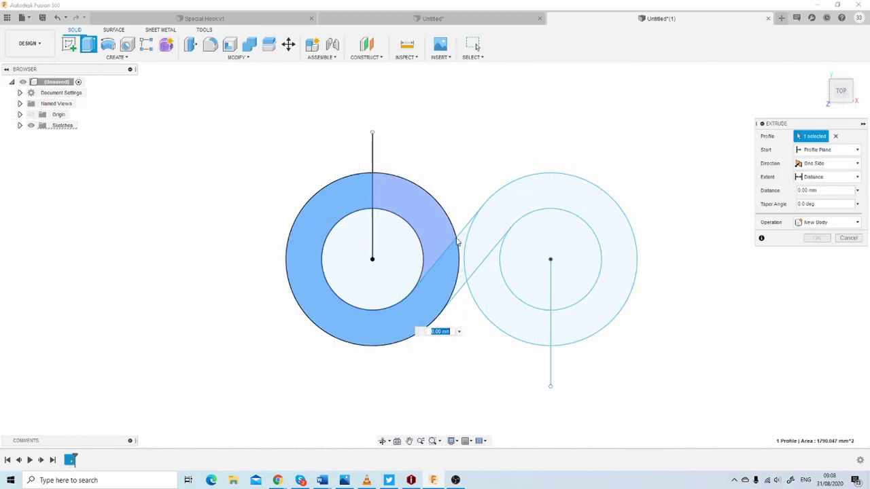
click(484, 235)
click(617, 315)
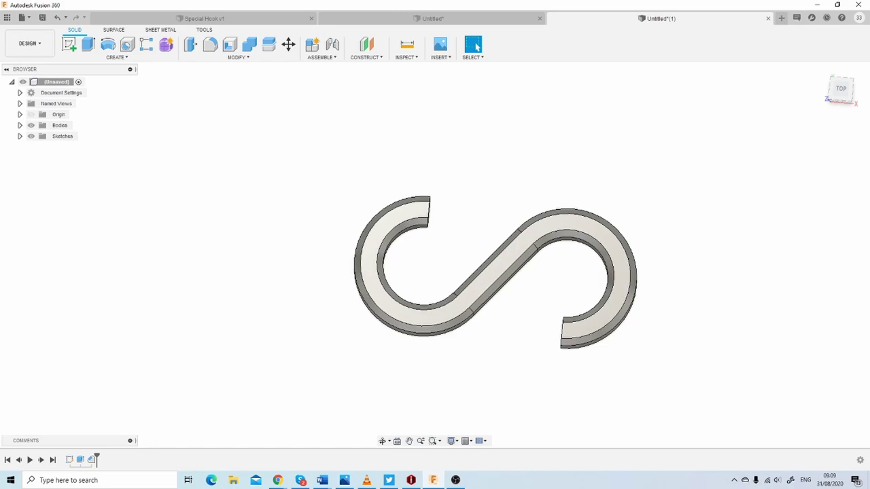
Switch to the Special Hook v1 design and zoom in on its latch, then back out.
key(ctrl+Tab)
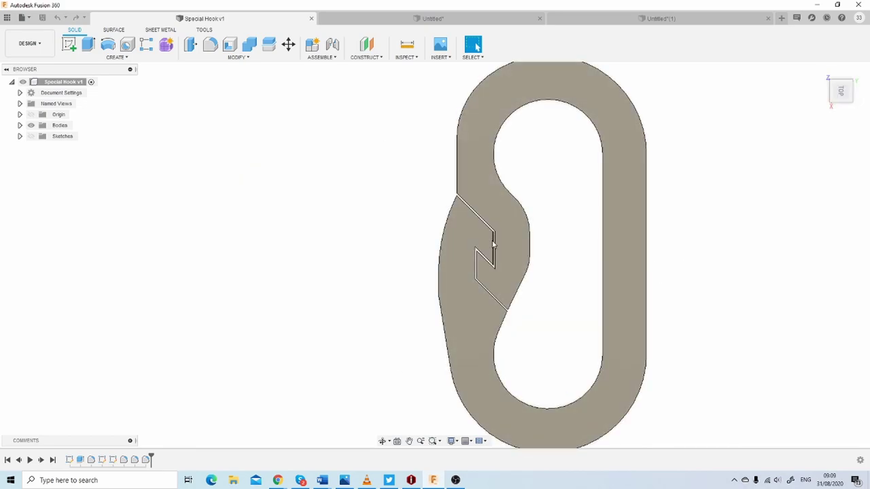
scroll(476, 272, up, 3)
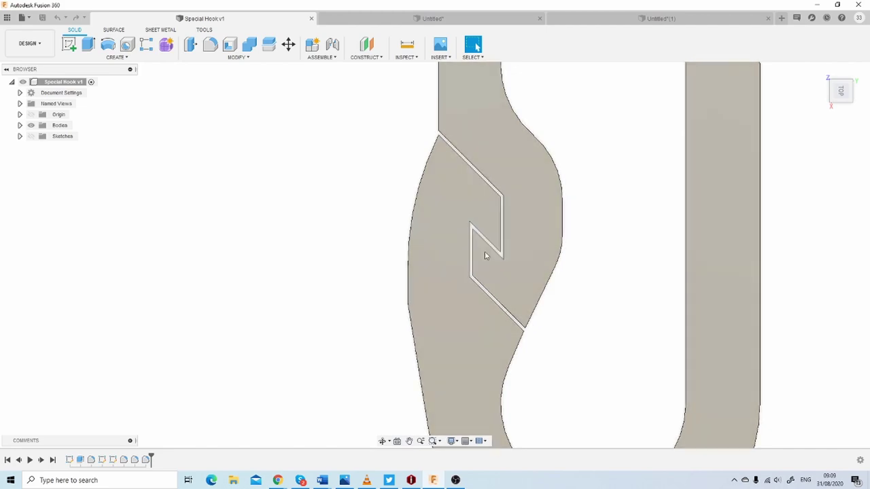
scroll(456, 278, down, 5)
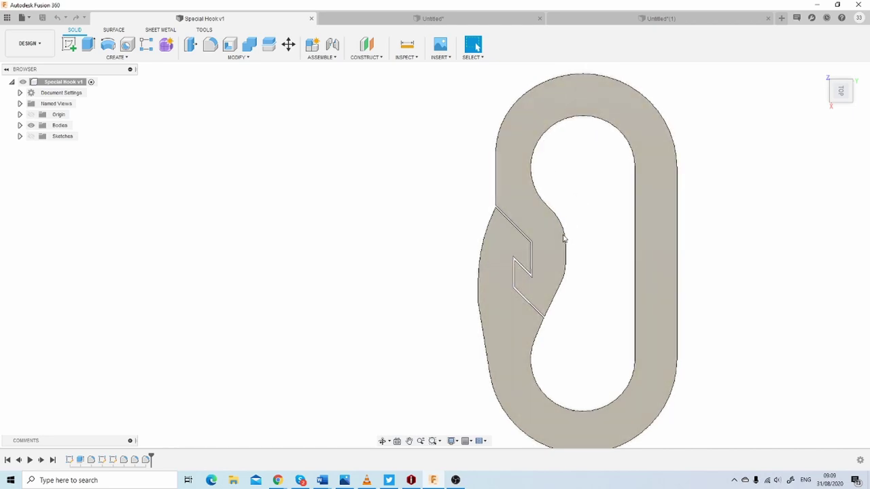
scroll(584, 328, down, 1)
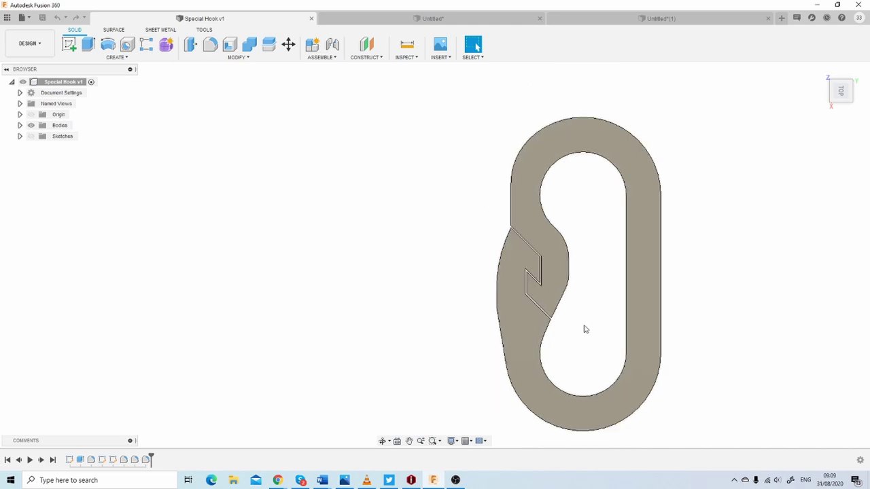
scroll(585, 329, down, 1)
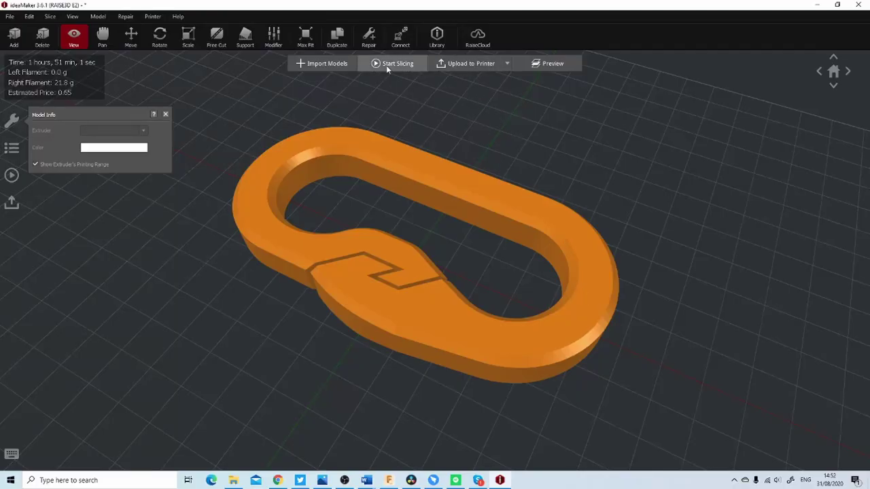
Review the Hook Test v1 template's layer and infill settings, keeping Rectilinear infill, and save it.
click(389, 65)
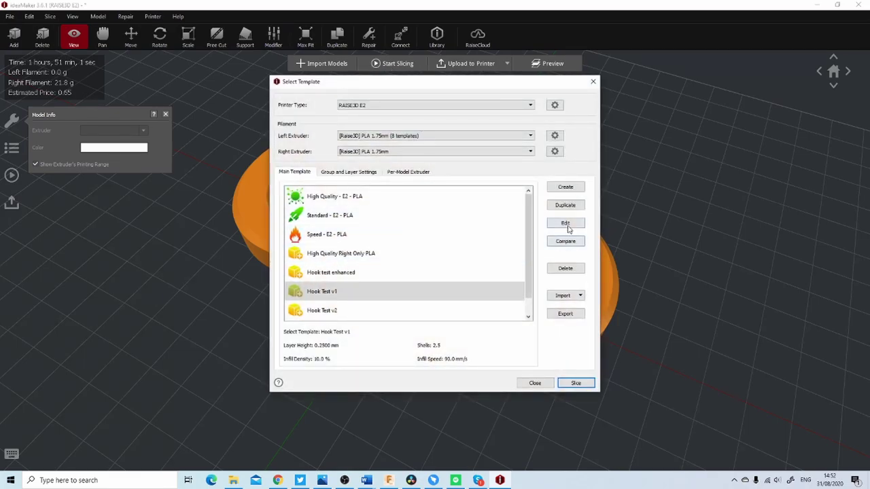
click(565, 223)
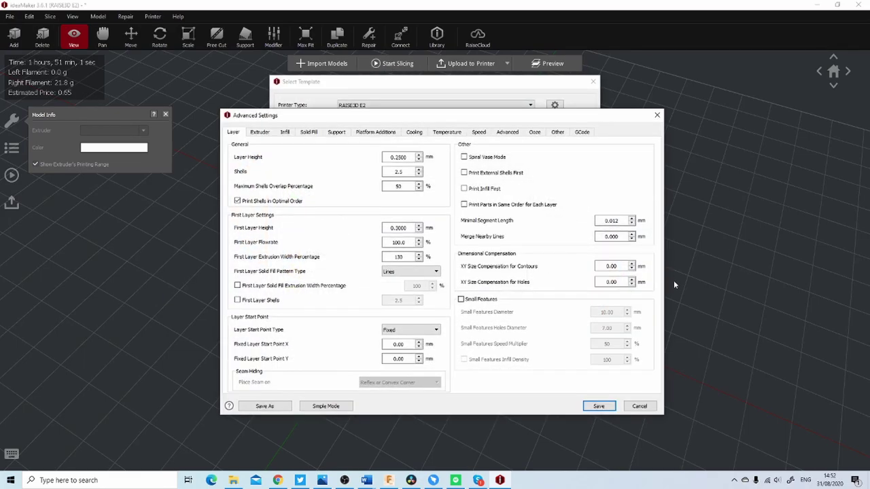
click(285, 133)
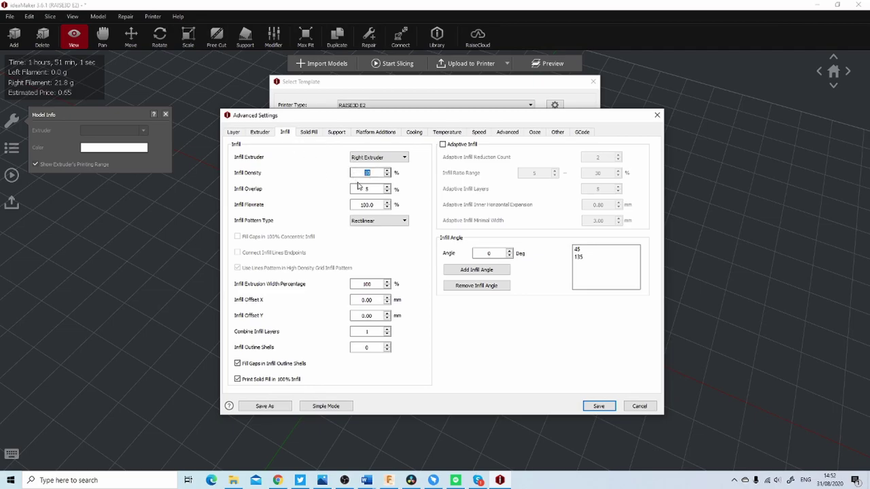
click(404, 222)
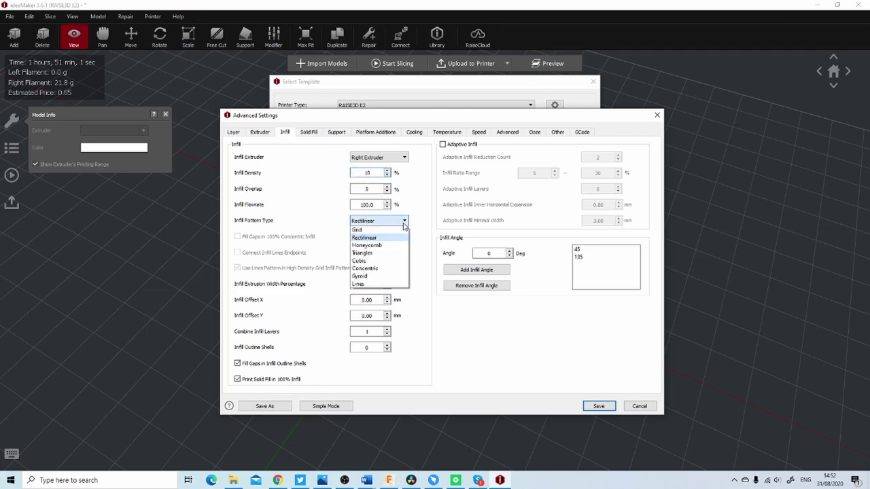
click(404, 225)
click(234, 132)
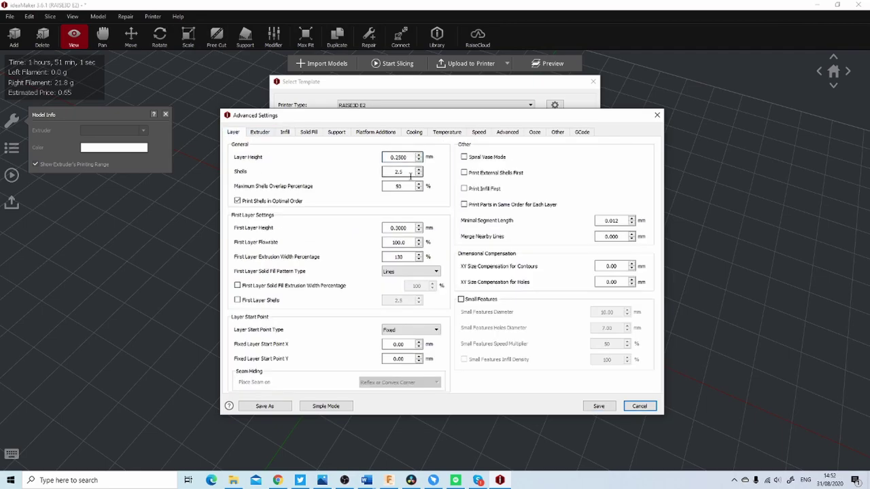
click(599, 405)
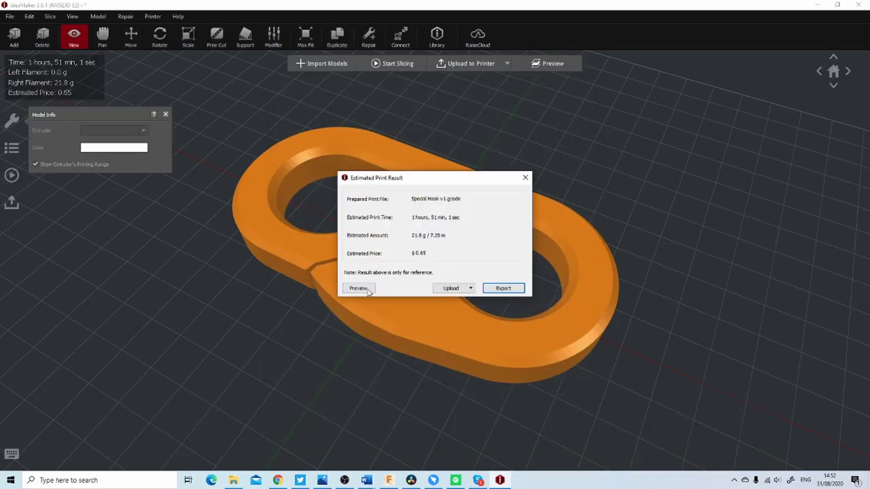
Preview the Special Hook v1 slice and step the layers down from 42 to 31.
click(359, 288)
scroll(421, 320, up, 5)
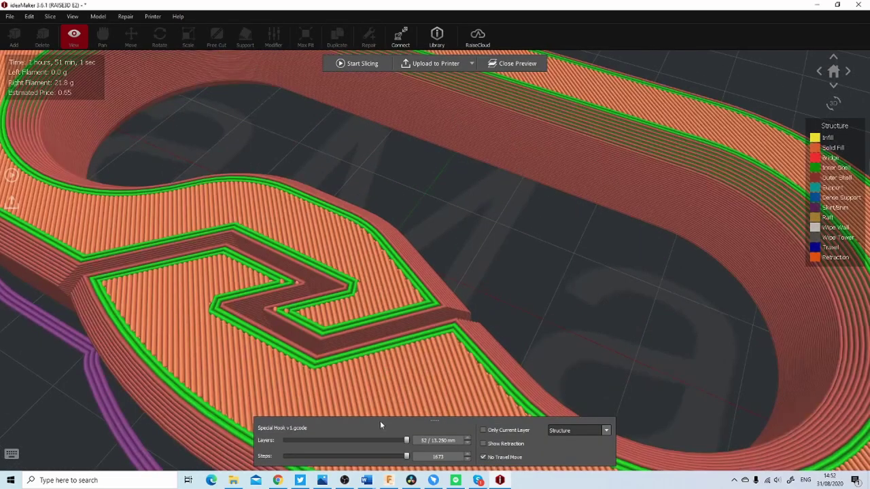
drag(407, 441, 384, 440)
scroll(428, 273, up, 5)
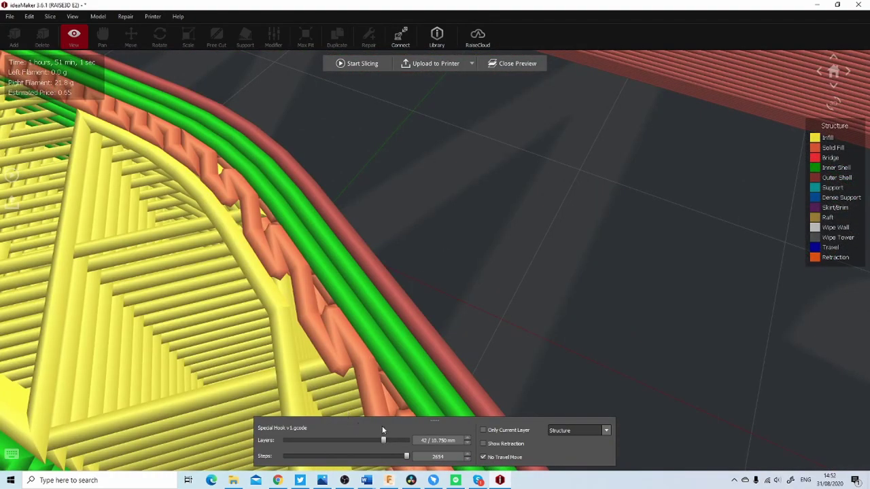
drag(383, 440, 377, 442)
key(Left)
key(Left)
key(Left)
key(Left)
key(Left)
key(Left)
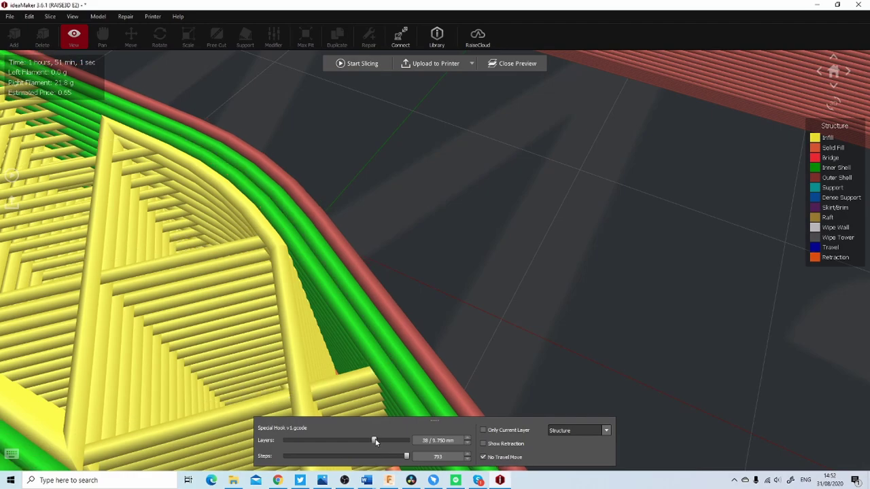
key(Left)
key(Left)
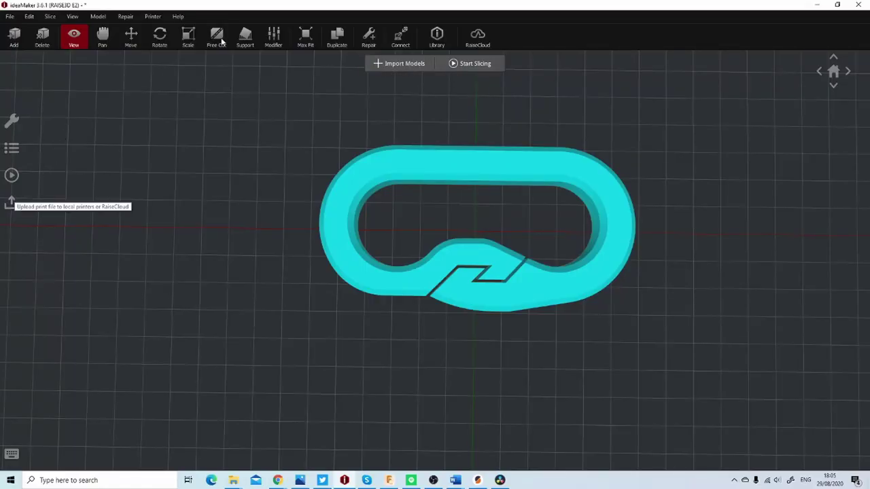
Add a default 10 mm box modifier to the hook model.
click(273, 36)
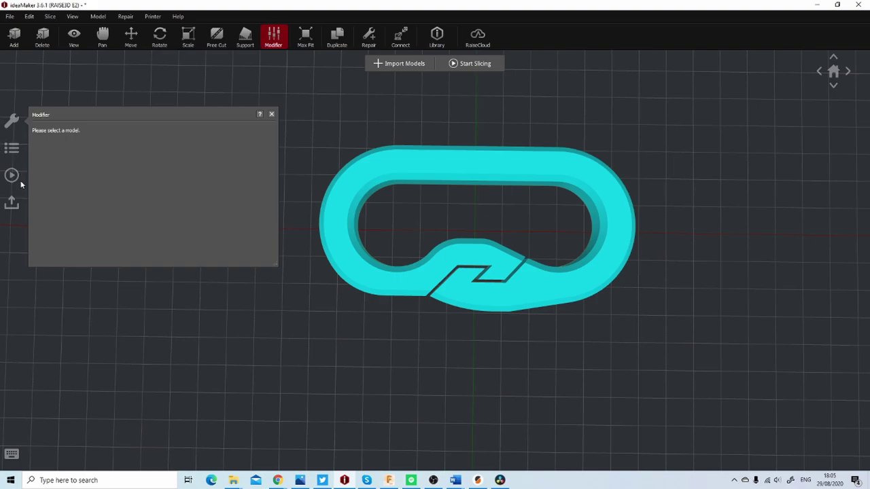
click(15, 149)
click(12, 120)
click(438, 166)
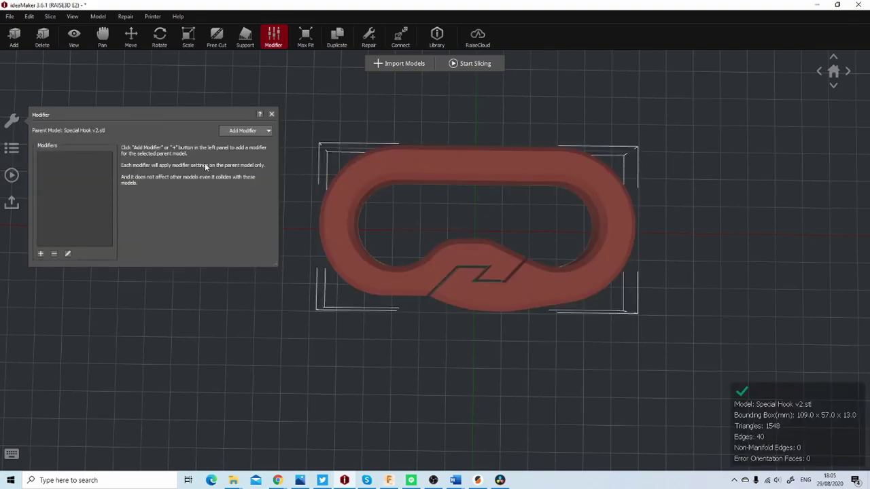
click(260, 131)
click(252, 149)
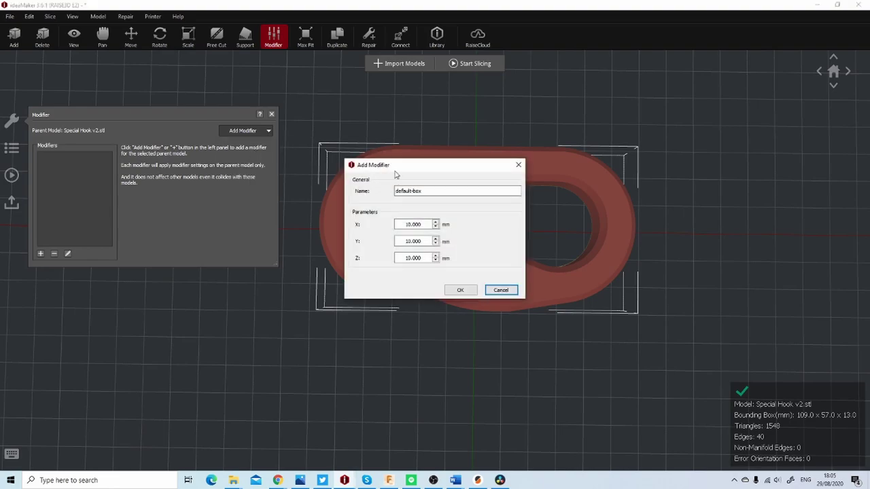
click(462, 288)
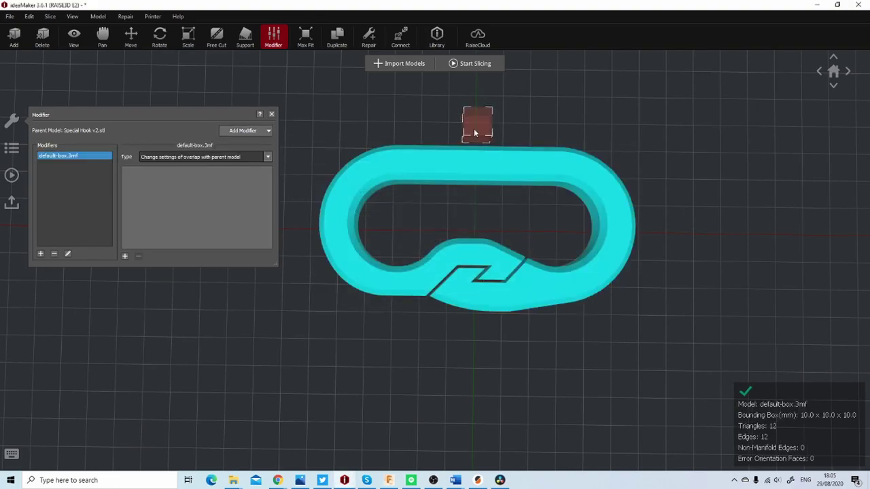
Move the box onto the hook's top edge and enlarge it to about 38 mm.
click(132, 38)
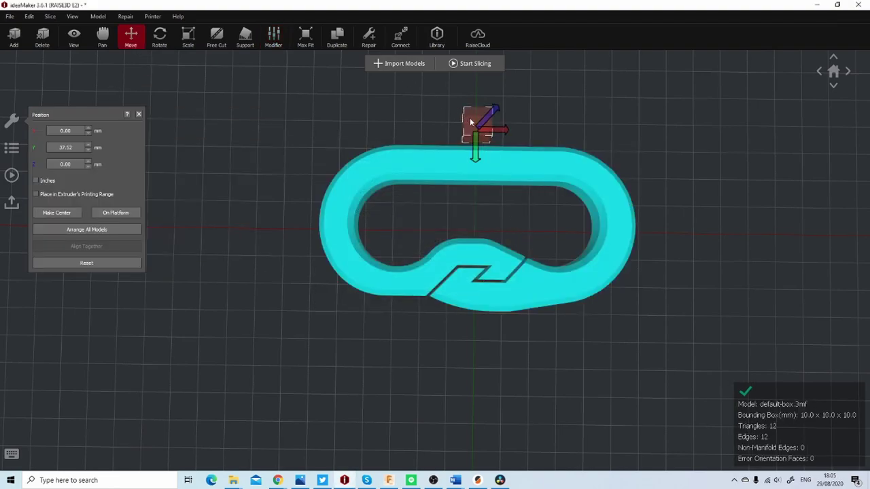
drag(469, 121, 505, 137)
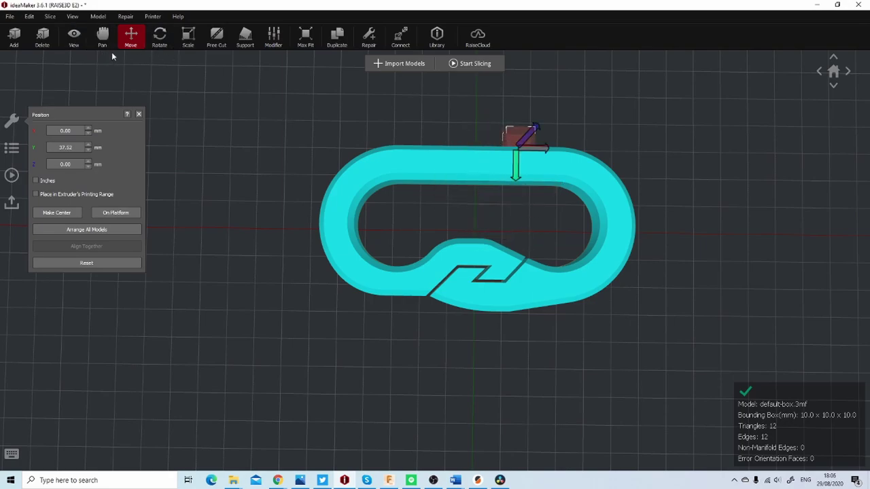
click(188, 35)
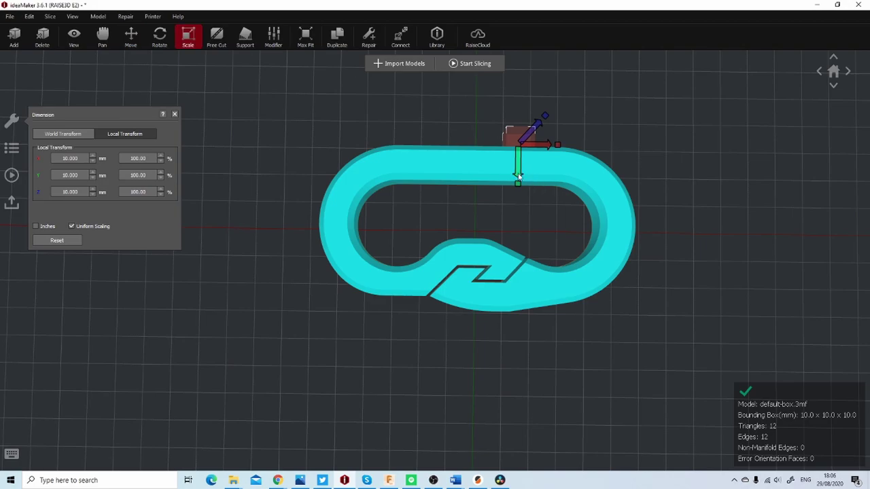
drag(520, 178, 512, 315)
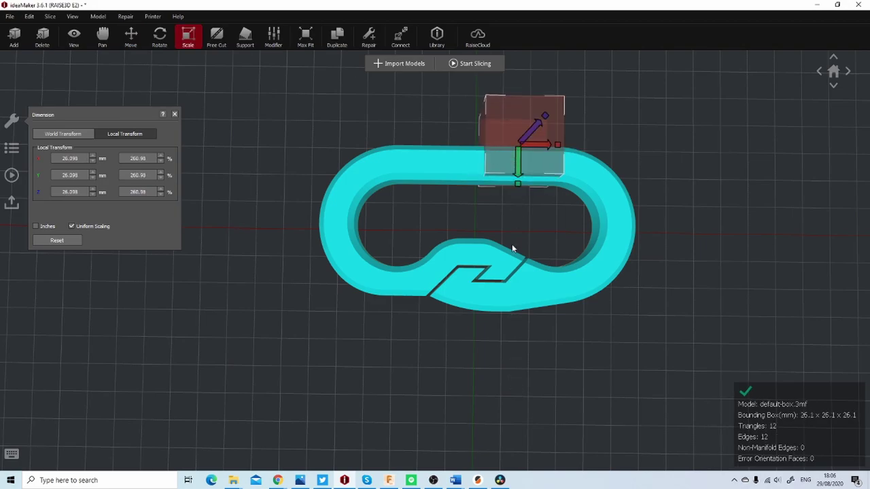
drag(520, 175, 539, 341)
key(t)
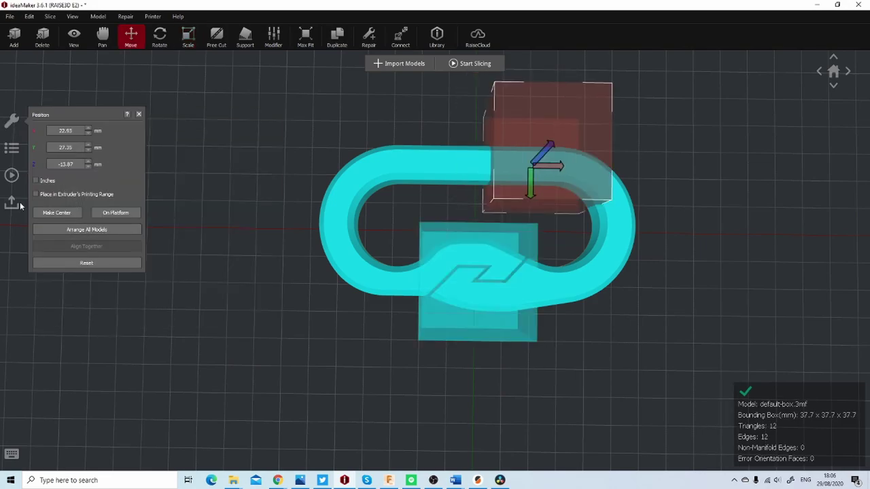
click(273, 40)
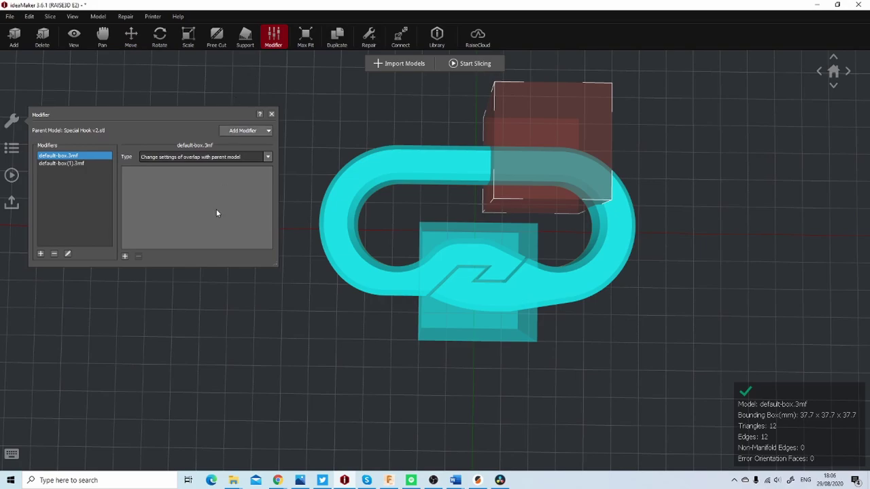
Add Infill Density, Flowrate, Pattern Type and Speed overrides to the first box modifier.
click(57, 165)
click(65, 157)
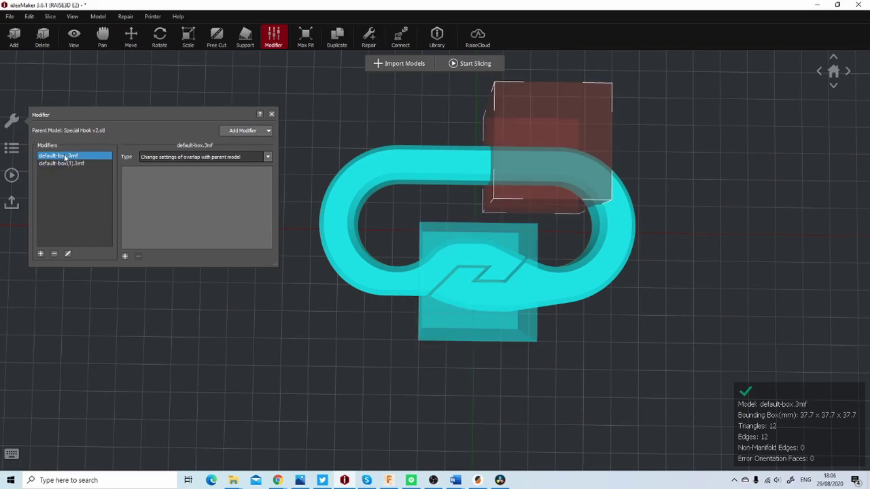
click(124, 256)
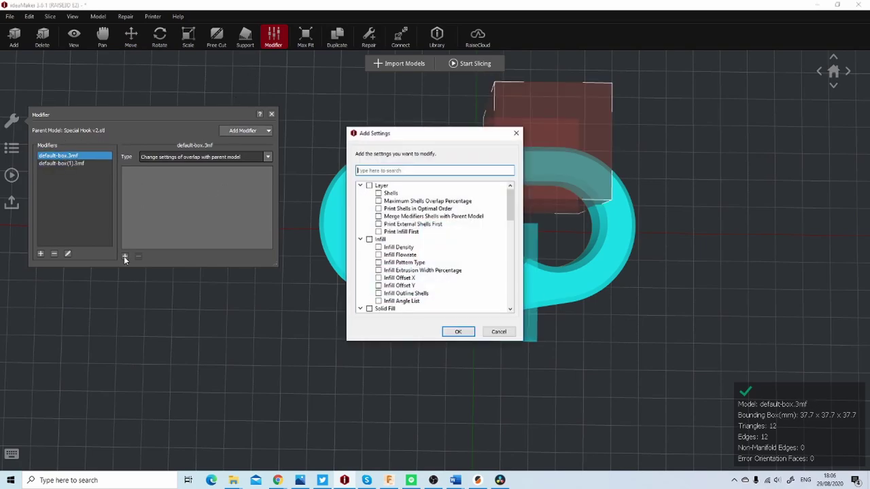
click(378, 247)
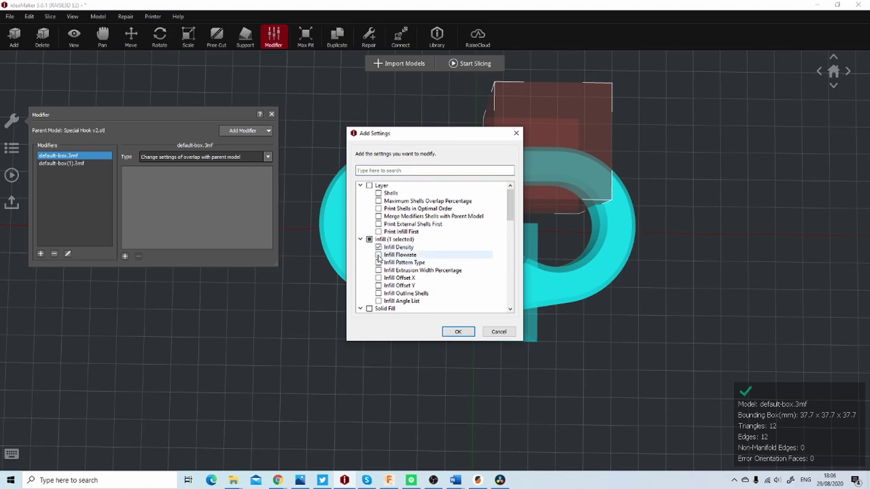
click(378, 255)
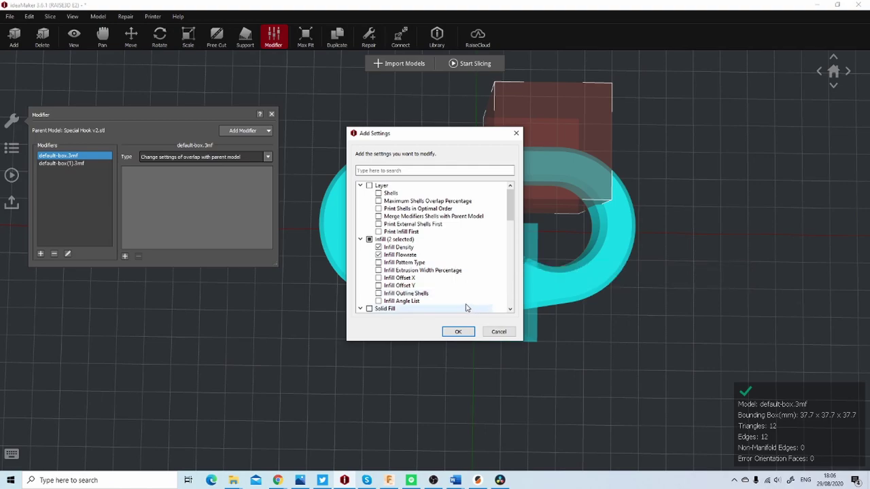
click(378, 263)
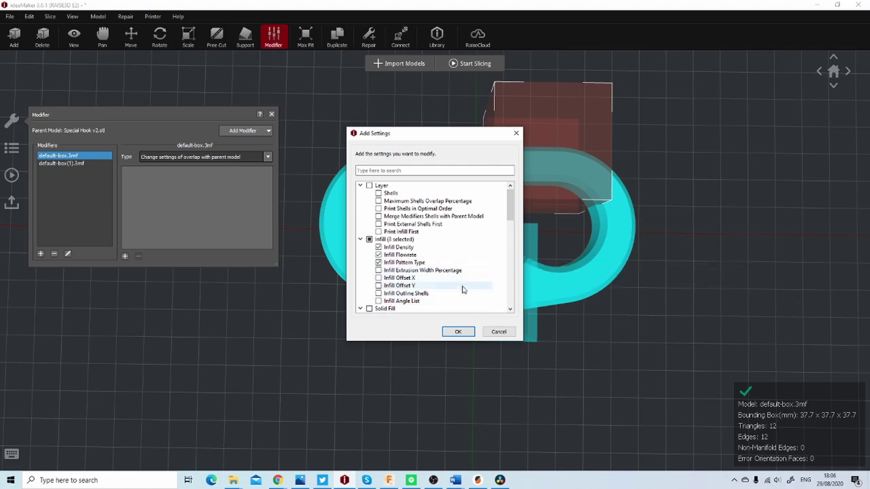
scroll(463, 291, down, 5)
scroll(463, 291, down, 1)
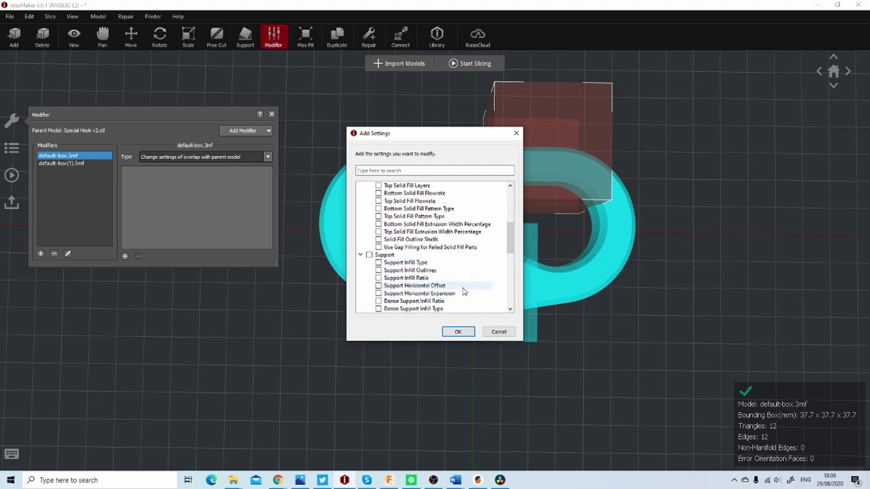
scroll(463, 291, down, 6)
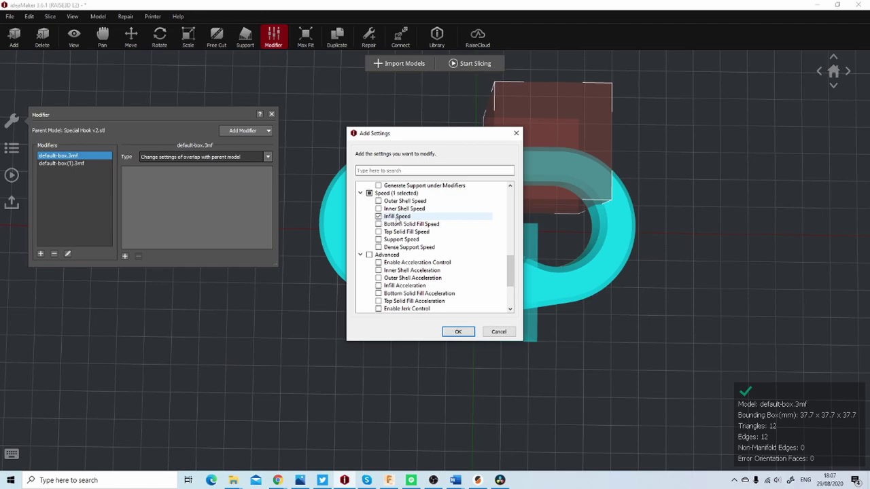
click(456, 332)
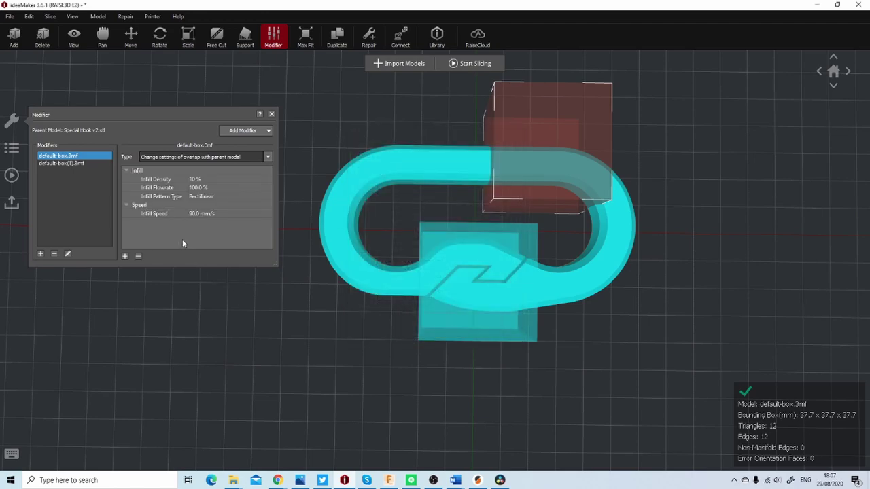
Set the modifier to 50% Cubic infill at 40 mm/s and layer height to 0.3 mm.
double_click(202, 180)
text(100)
key(BackSpace)
key(BackSpace)
key(BackSpace)
text(50)
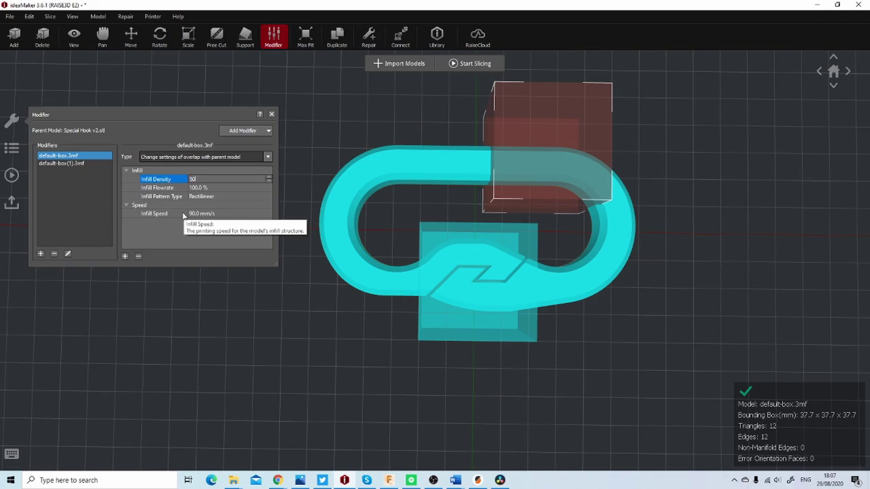
double_click(204, 187)
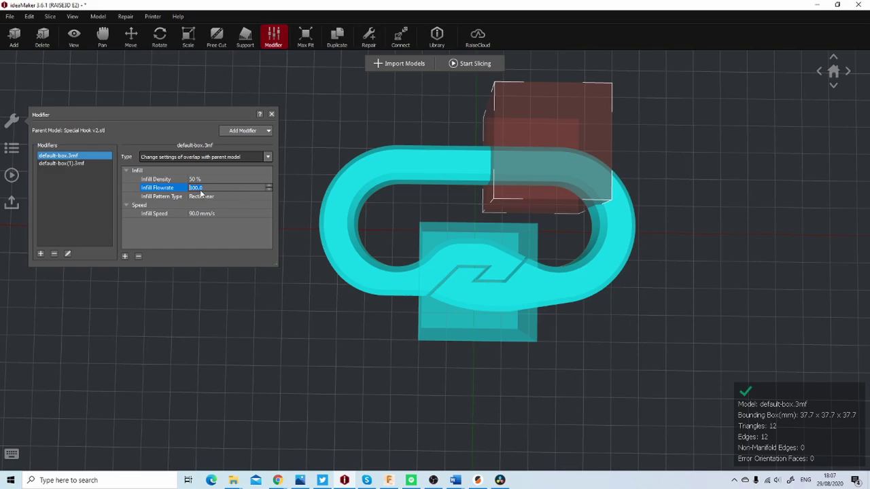
double_click(204, 196)
click(209, 195)
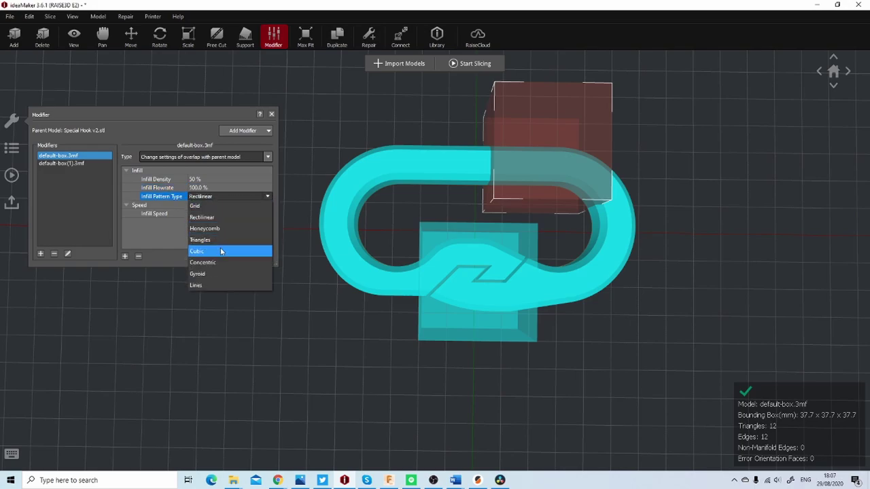
click(220, 250)
double_click(197, 214)
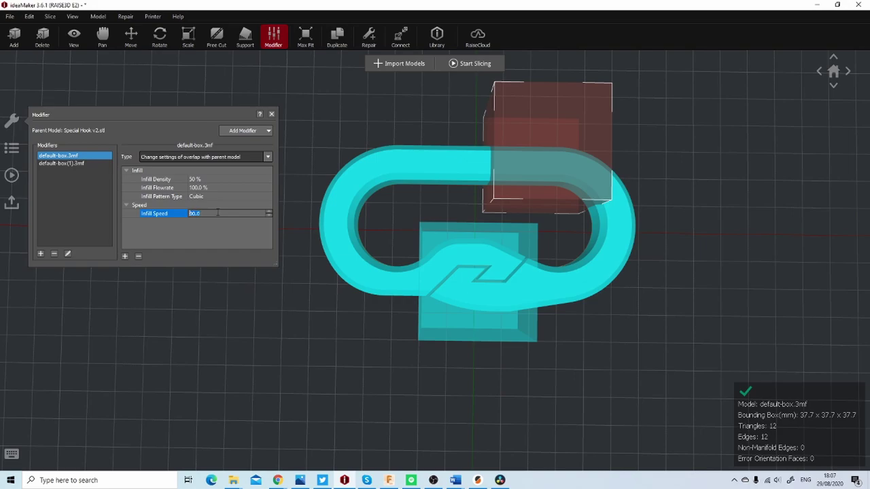
text(40)
key(Return)
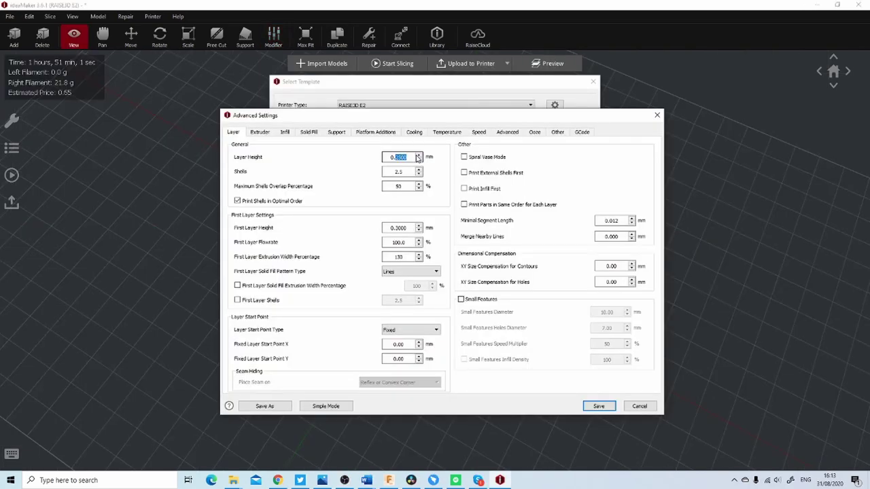
text(30)
key(Tab)
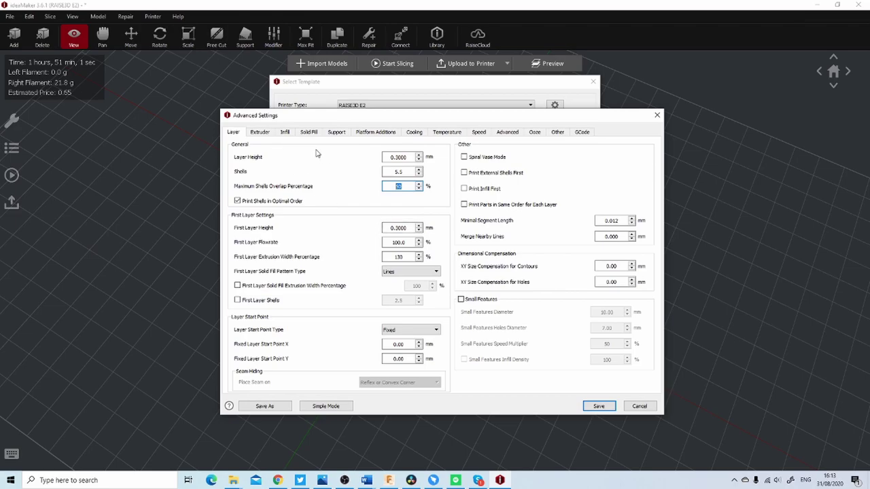
Review the template's speed, acceleration, flowrate and extruder settings.
click(475, 131)
drag(392, 157, 343, 159)
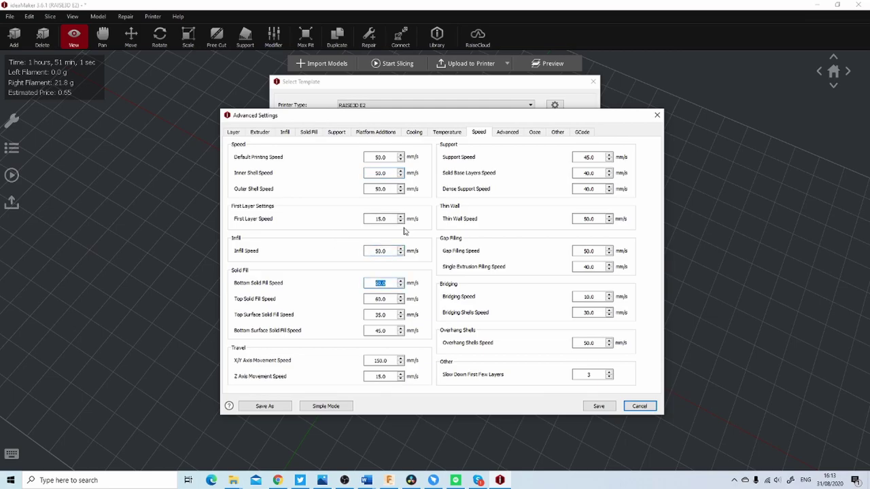
click(502, 132)
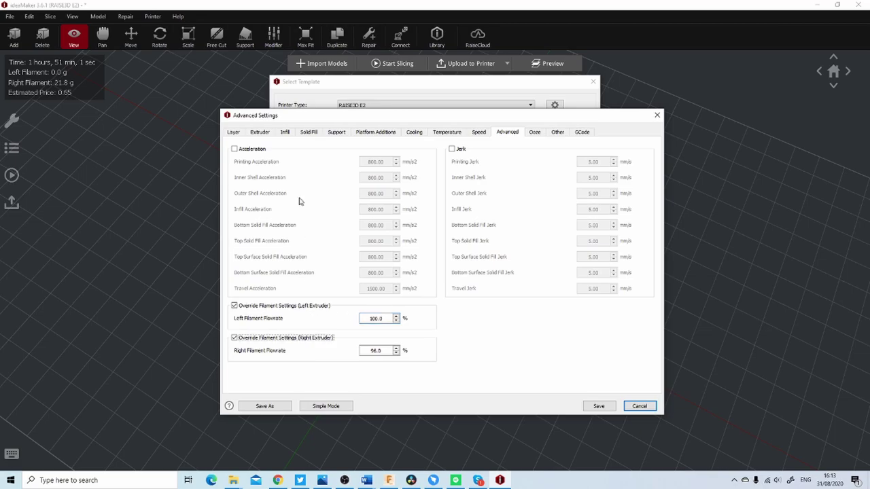
click(263, 132)
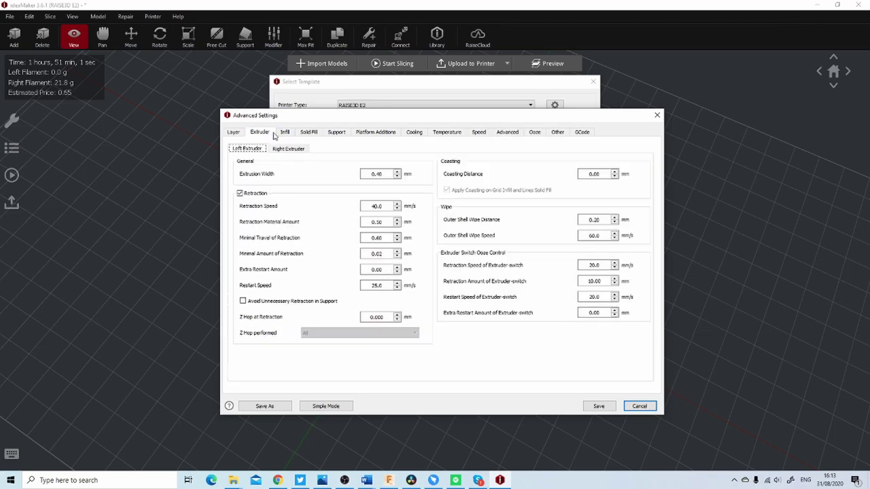
click(310, 133)
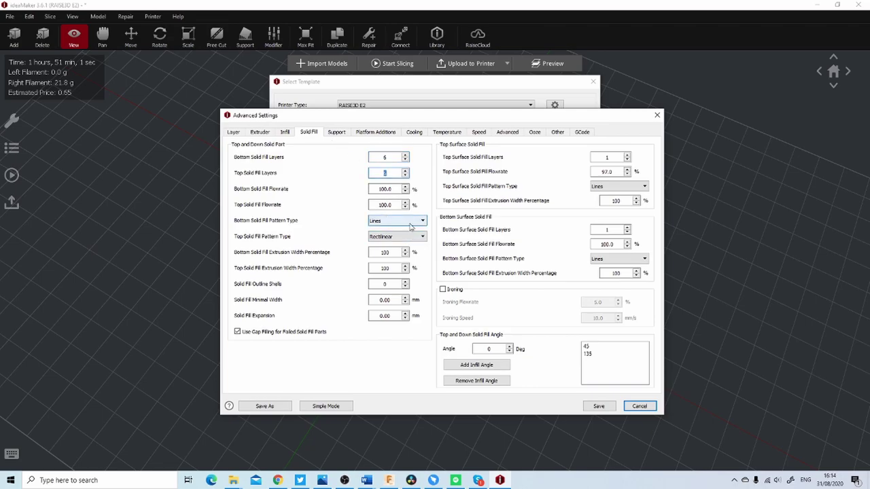
Set bottom, top, top surface and bottom surface solid fill to Concentric, then show all layers.
click(425, 224)
click(417, 244)
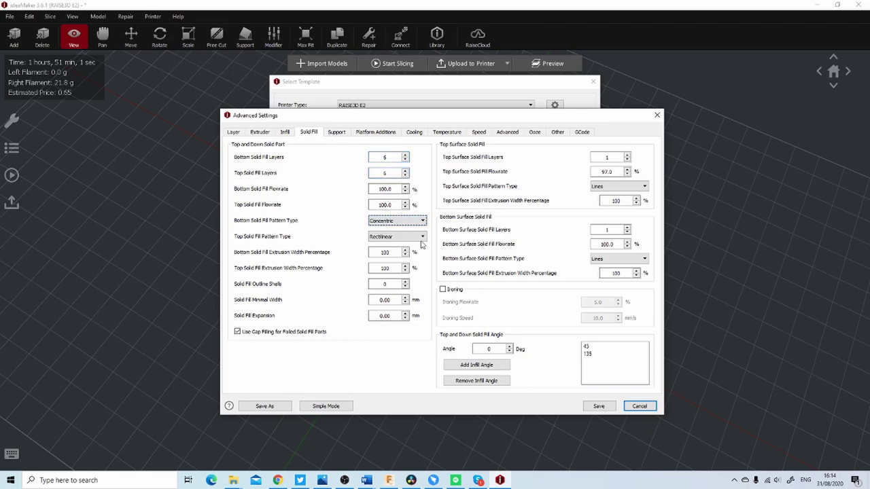
click(421, 236)
click(383, 261)
click(635, 186)
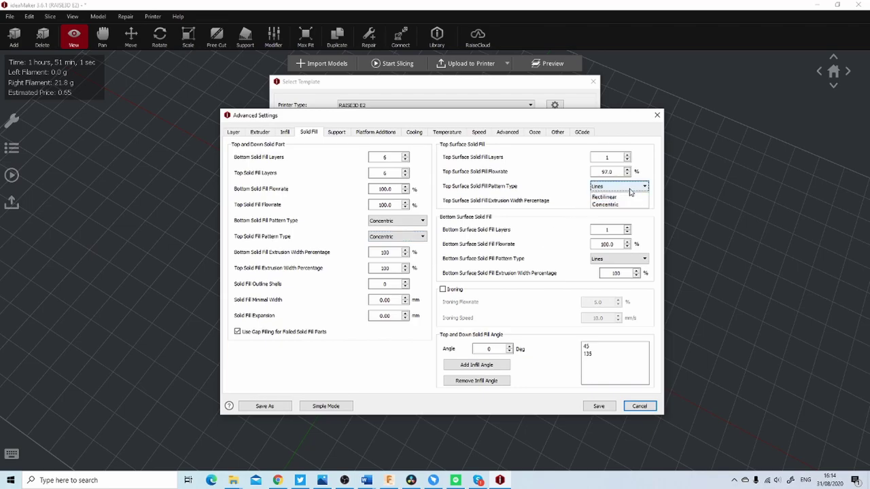
click(614, 211)
click(644, 259)
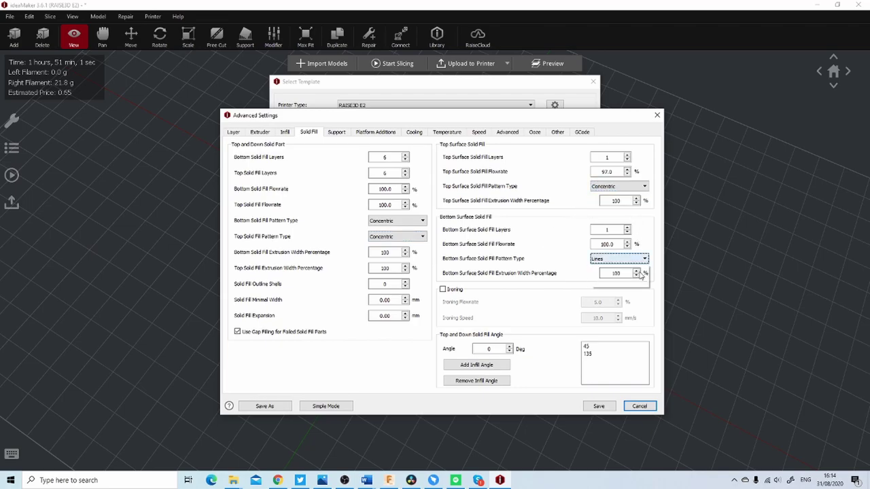
click(615, 283)
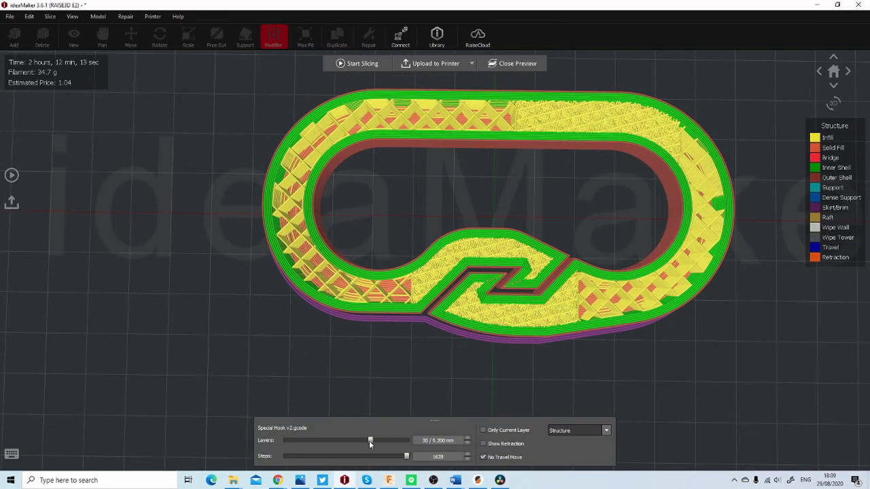
drag(369, 440, 427, 443)
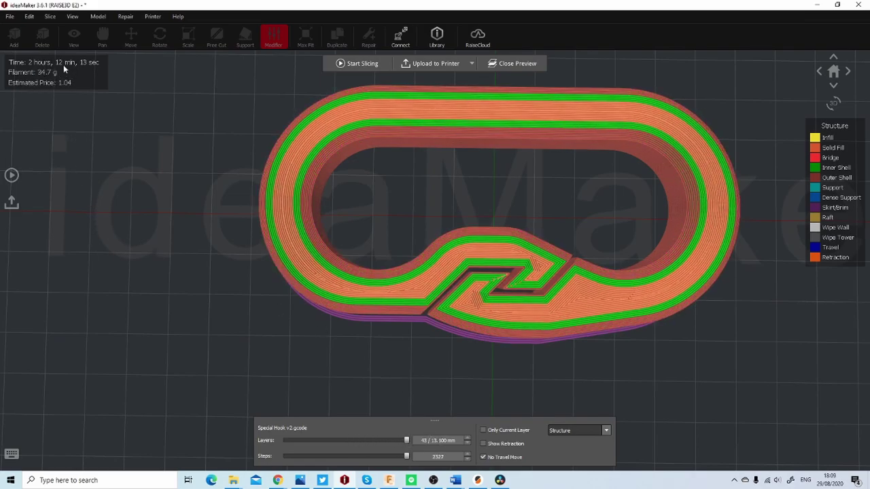
Move the Layers slider to show layer 30's infill in the preview.
mouse_move(406, 440)
mouse_down()
mouse_move(341, 441)
mouse_move(407, 440)
mouse_up()
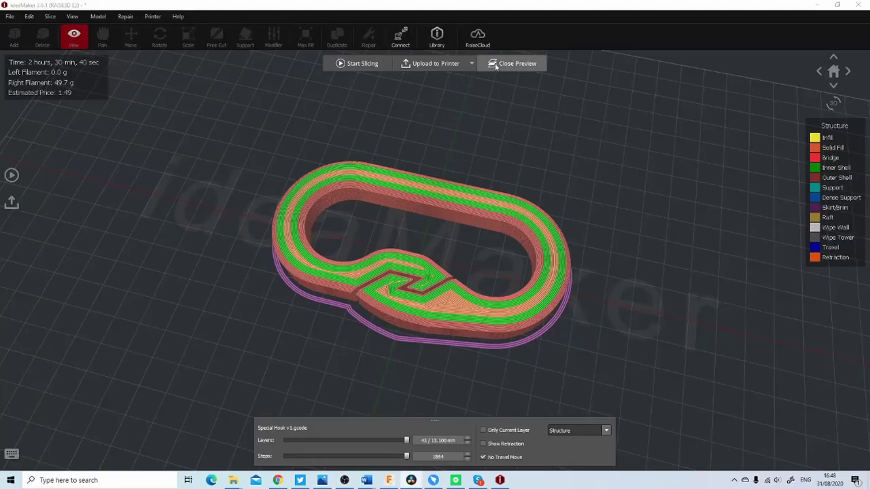
Open the Hook test enhanced template and check its infill and extruder settings, keeping Concentric infill.
click(356, 63)
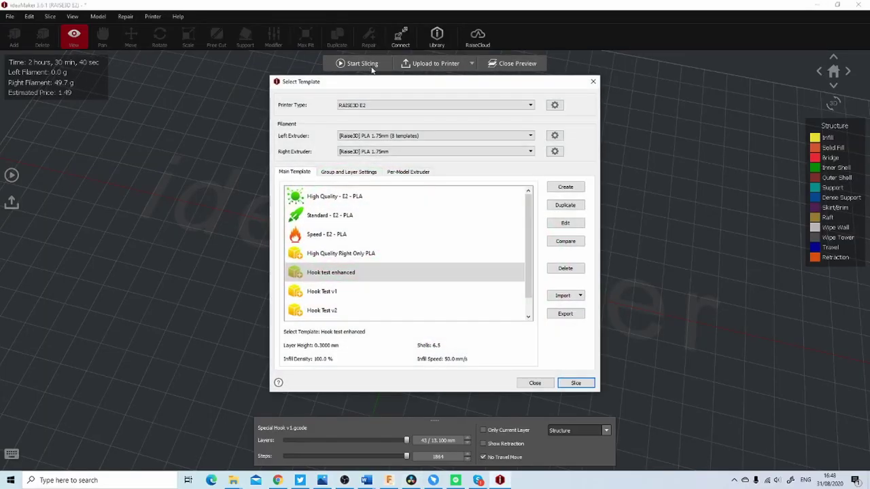
click(565, 224)
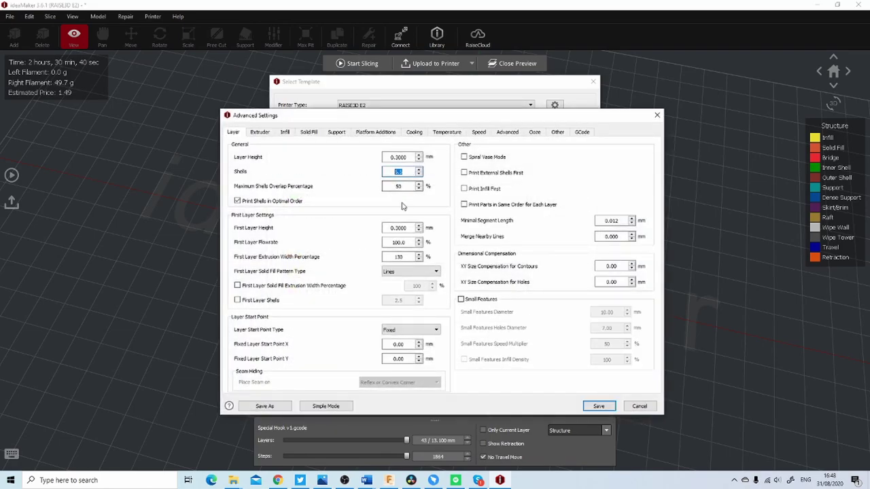
click(285, 132)
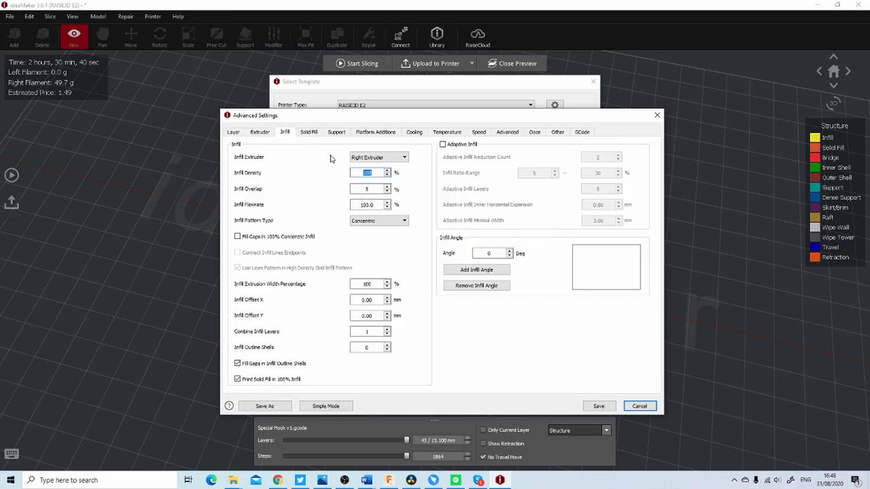
click(256, 133)
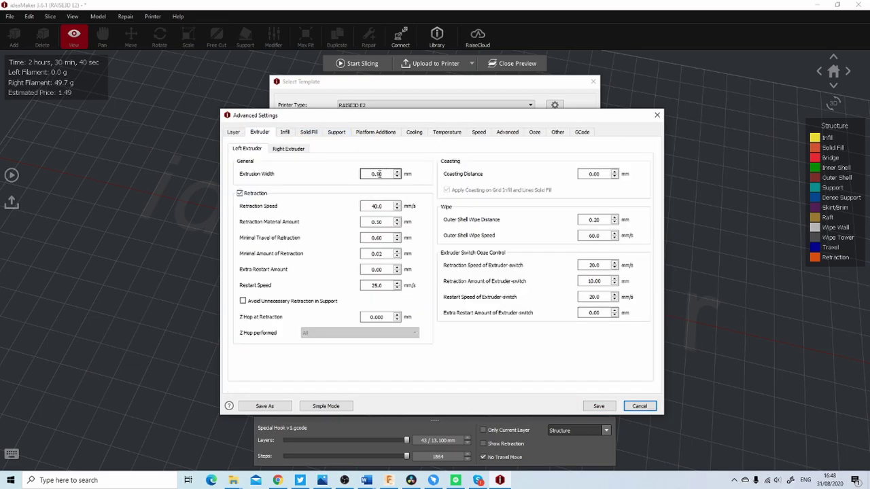
click(285, 132)
click(397, 220)
click(376, 224)
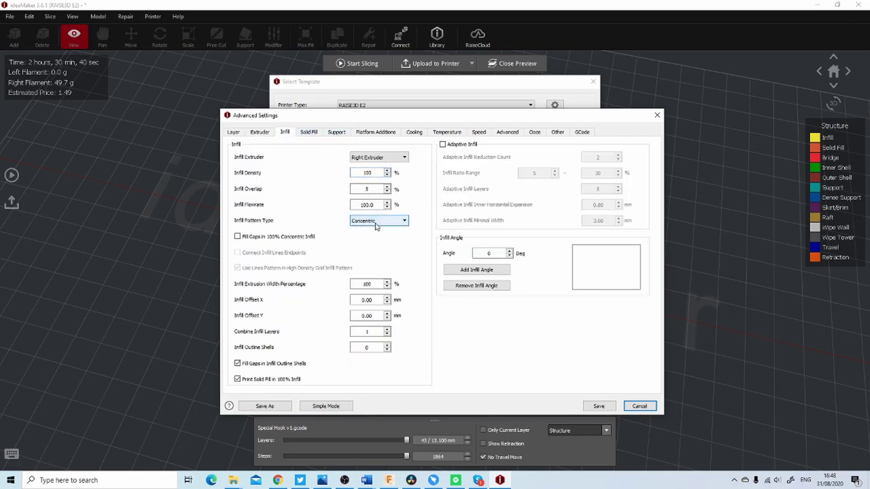
Check the template's cooling fan table and speed settings.
click(415, 134)
click(347, 306)
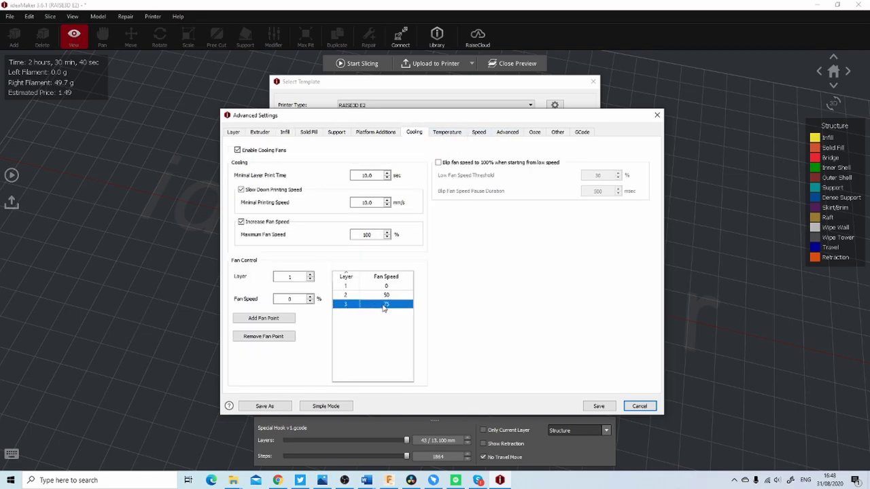
click(391, 329)
click(478, 132)
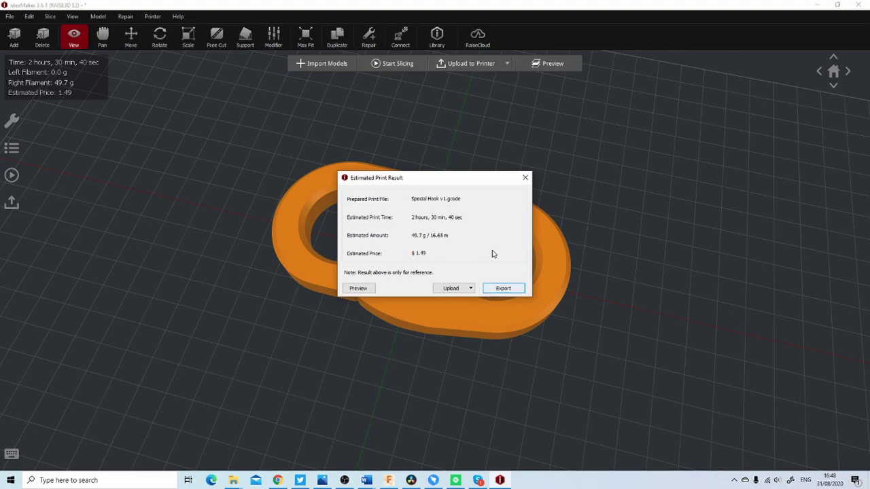
Preview the Special Hook v1.gcode layers from the Estimated Print Result dialog.
click(359, 288)
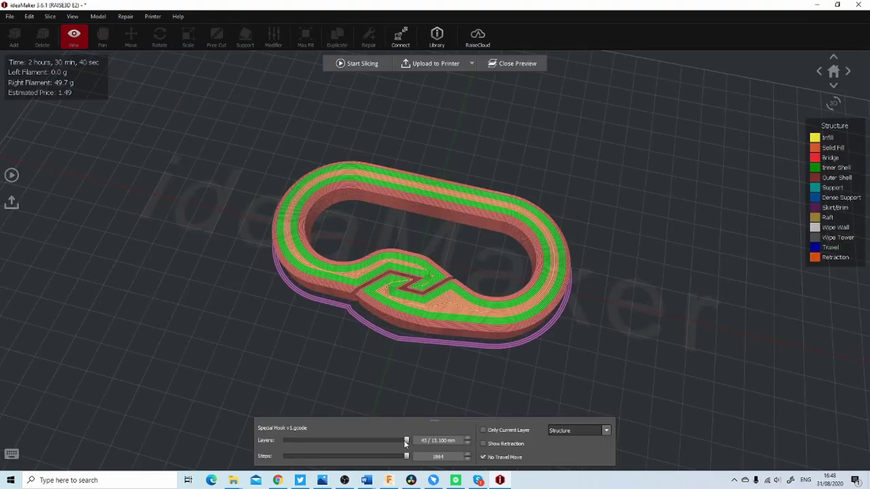